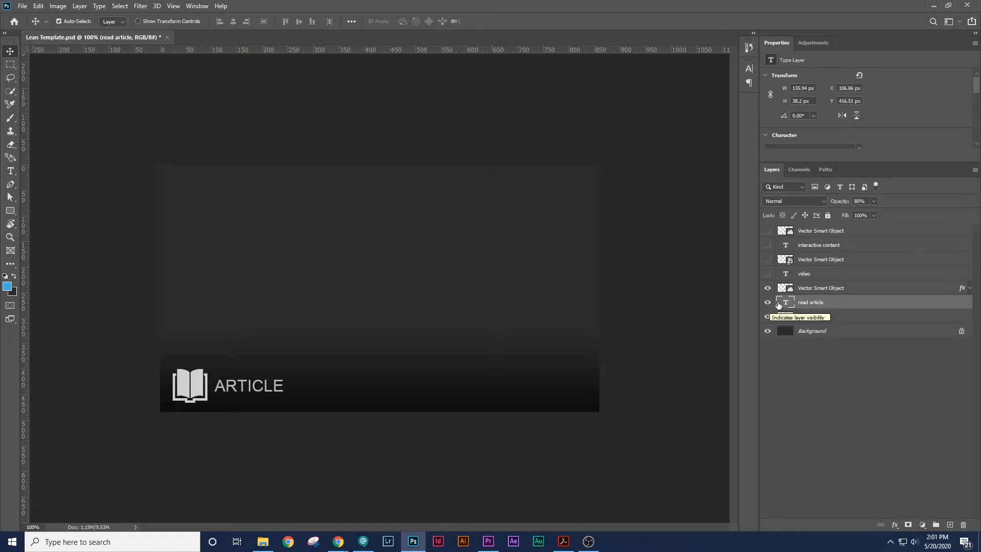
Rename the gradient rectangle layer behind the article label as "Black Overlay"
left_click(808, 292)
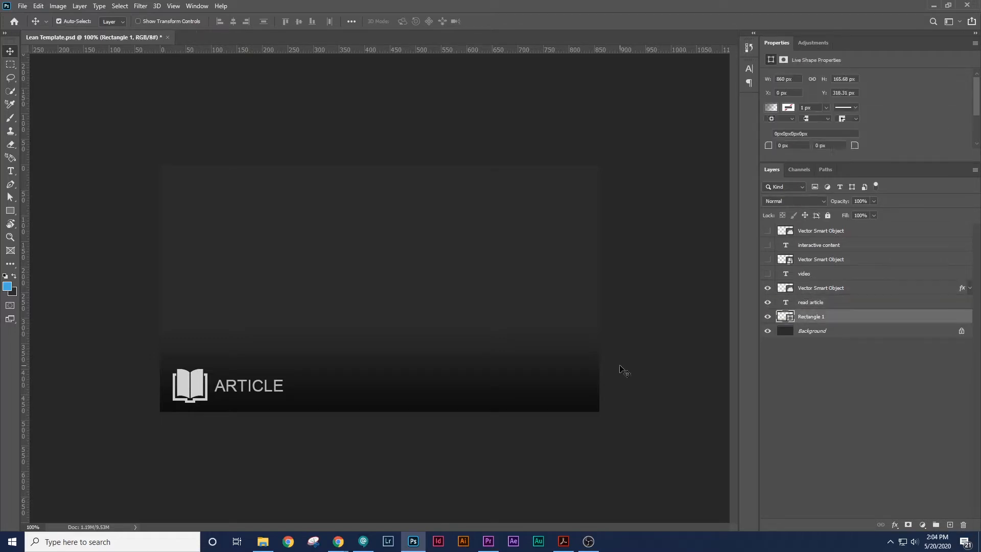
left_click(622, 368)
left_click(559, 368)
double_click(813, 317)
type("Black Overlay")
key("Return")
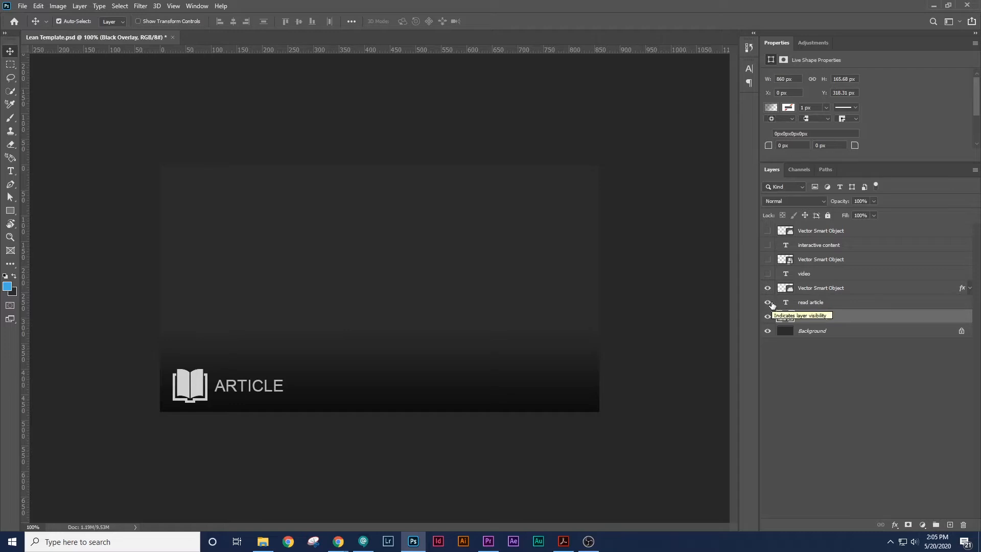
Rename the smart object layer holding the open-book icon as "article icon"
left_click_drag(767, 302, 767, 233)
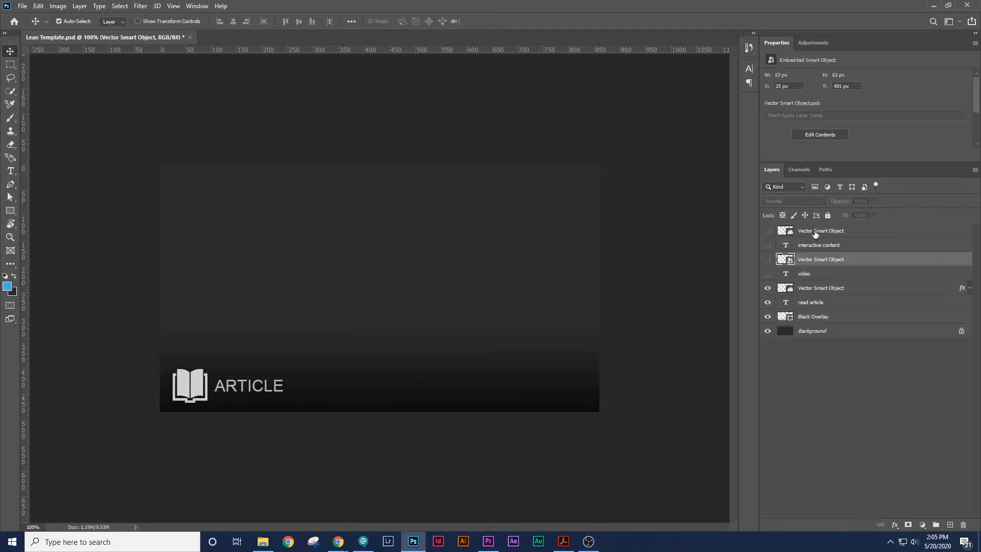
left_click(815, 234)
left_click(768, 259)
left_click(770, 261)
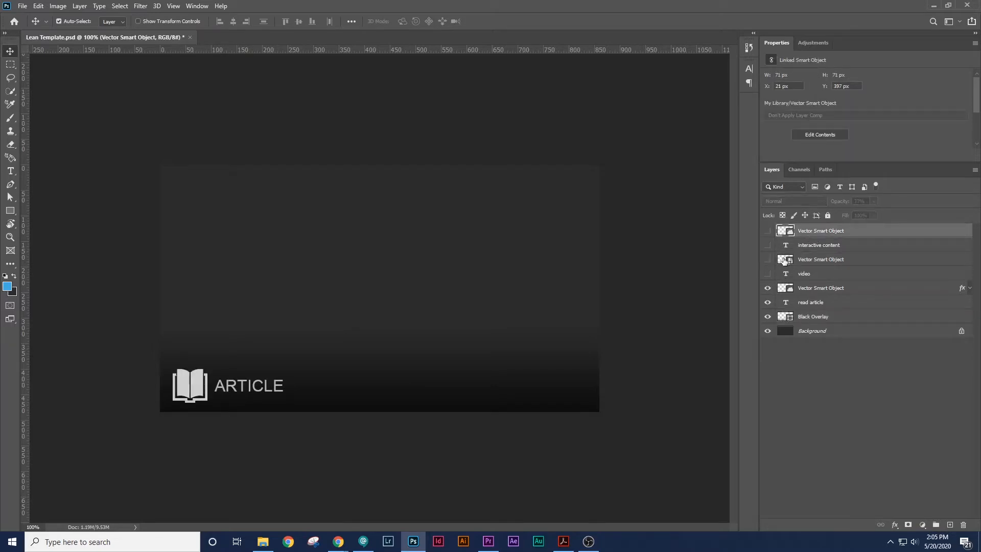
left_click(817, 261)
left_click(817, 288)
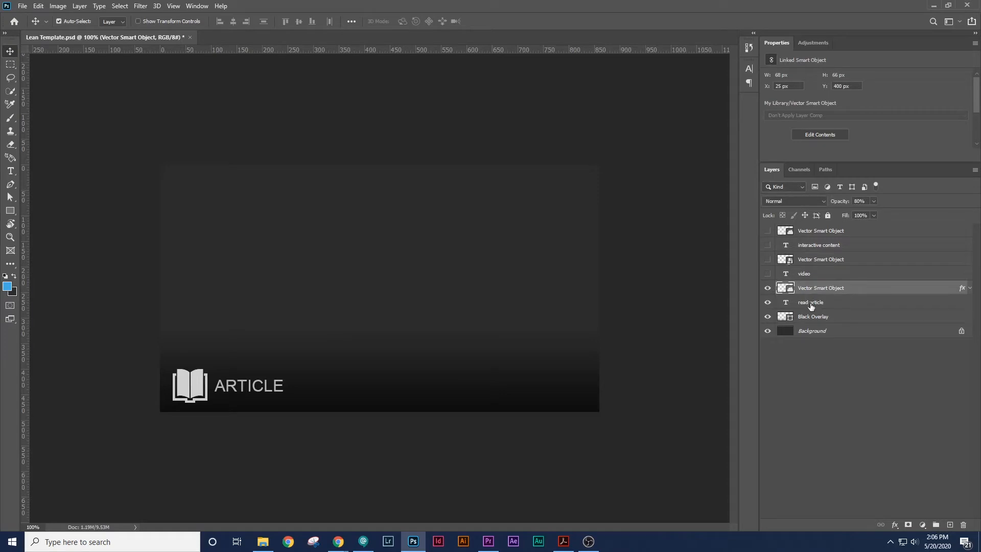
double_click(816, 288)
type("article icon")
key("Return")
Hide the article icon and text, show the video icon and text, and rename the play icon's layer as "video icon"
left_click(767, 288)
left_click(768, 302)
left_click(767, 274)
left_click(768, 259)
double_click(816, 259)
type("video icon")
key("Return")
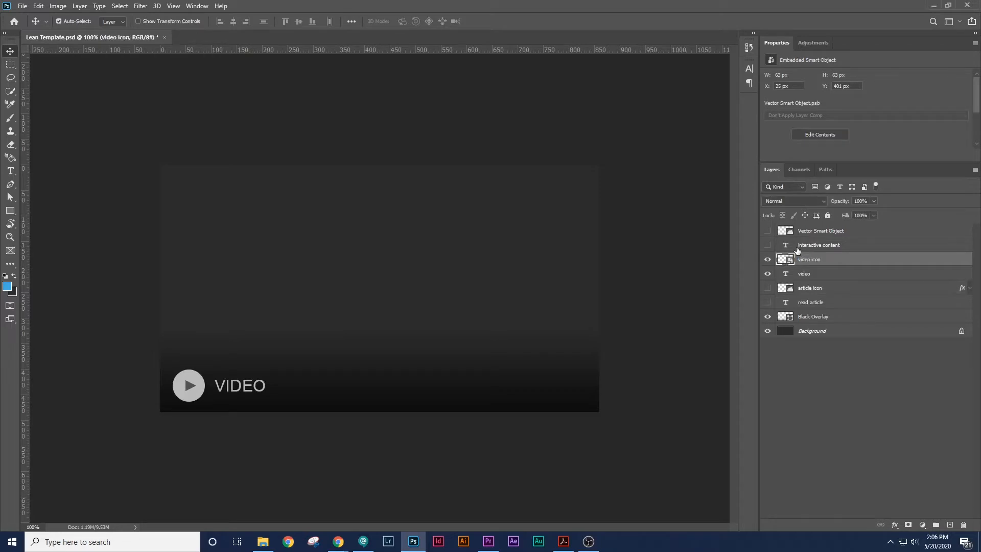
Hide the video layers, show the interactive content layers, and rename their smart object as "interactive icon"
left_click(769, 274)
left_click(769, 259)
left_click(768, 245)
left_click(767, 231)
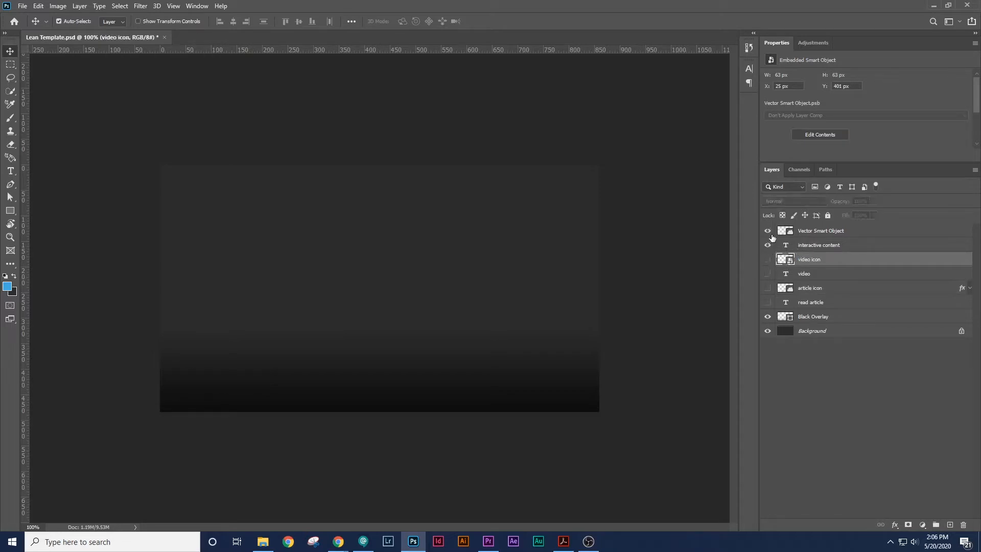
double_click(813, 231)
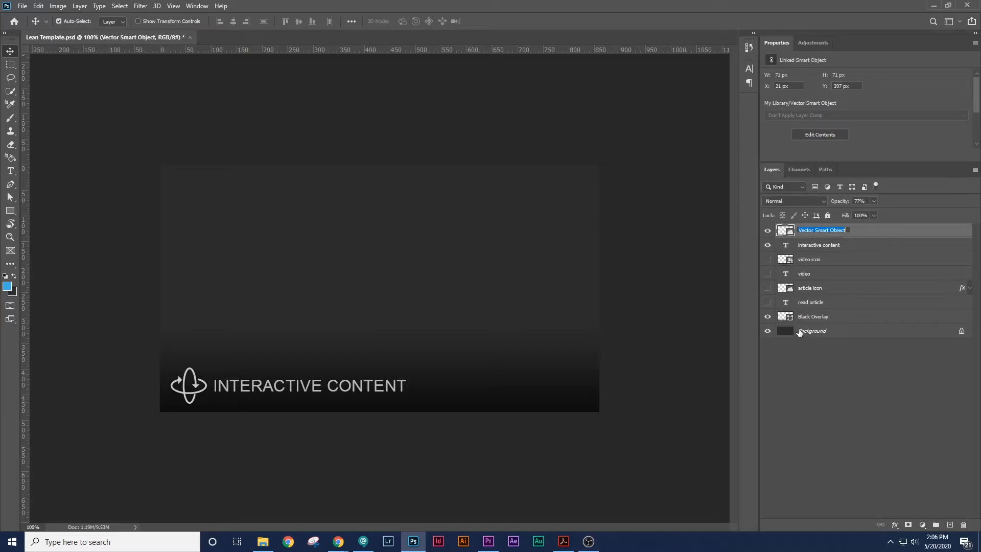
type("interactive icon")
key("Return")
Duplicate the Black Overlay layer twice and place one copy beneath the interactive content text and the other beneath the video text
left_click(795, 320)
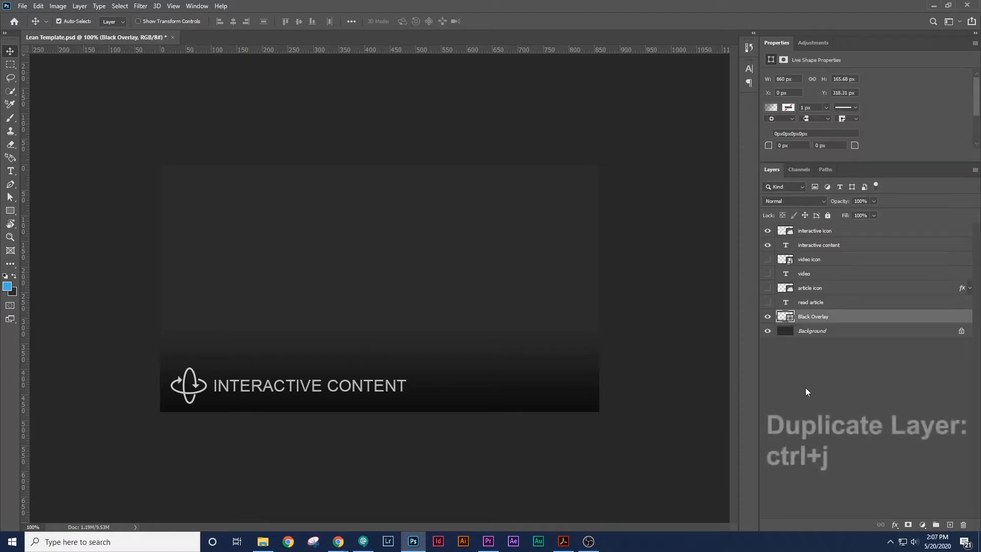
key("ctrl+j")
key("ctrl+j")
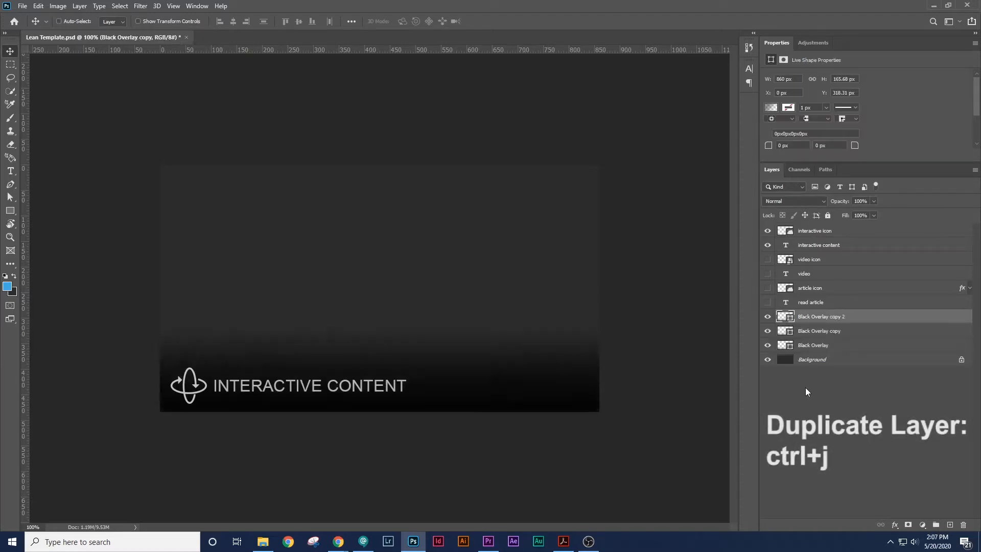
left_click_drag(833, 318, 838, 253)
left_click_drag(822, 333, 828, 295)
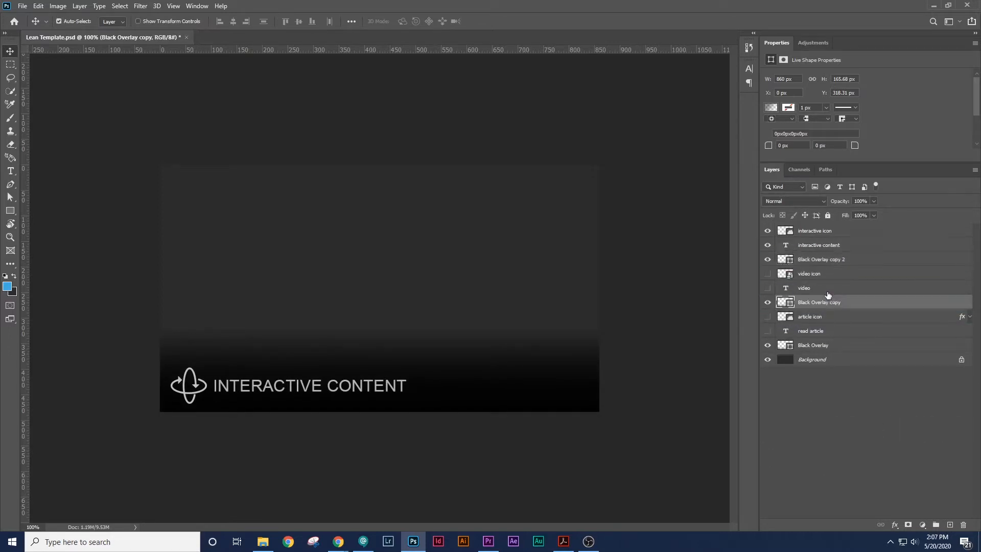
Group the interactive icon, interactive content text and their overlay copy, and name the group "interactive content"
double_click(817, 245)
key("ctrl+c")
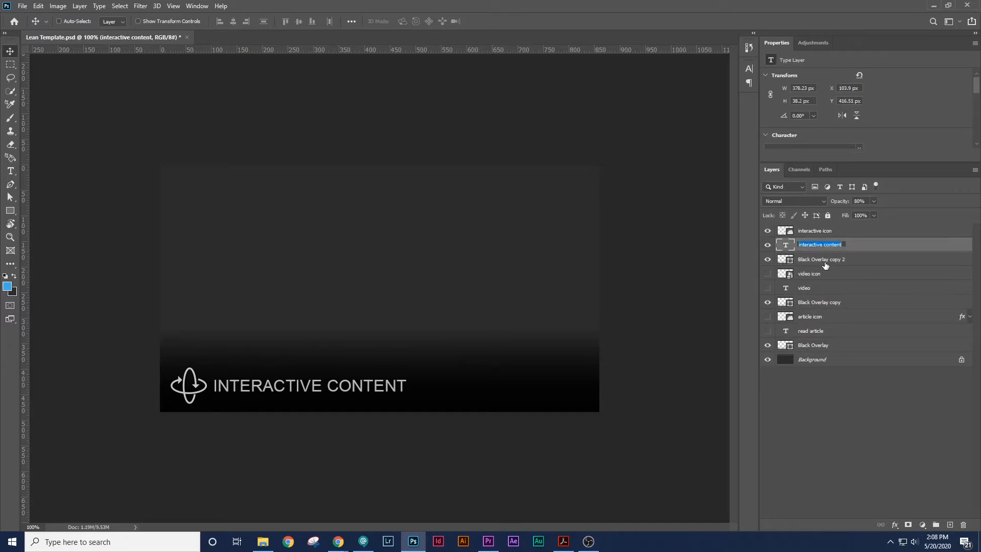
left_click(824, 260)
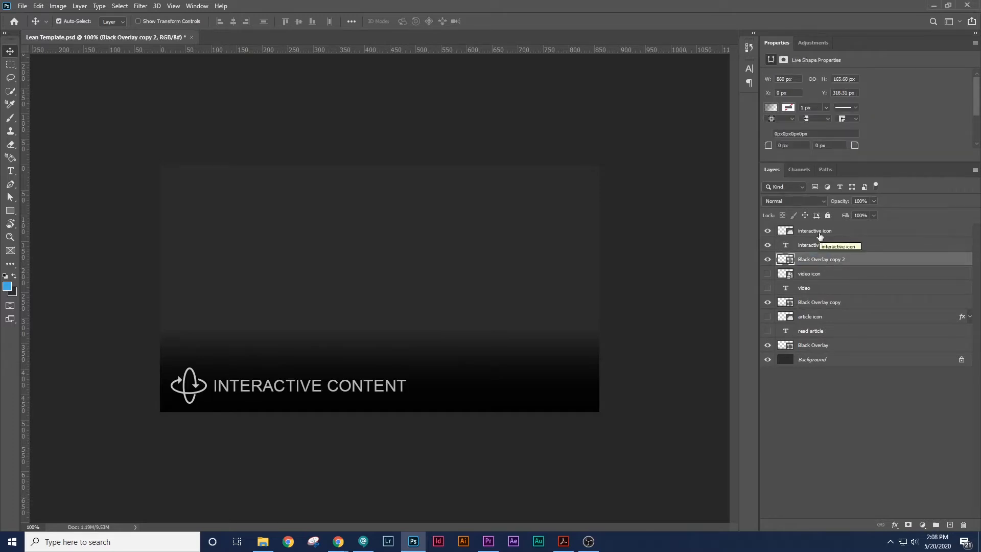
left_click(820, 232, "shift")
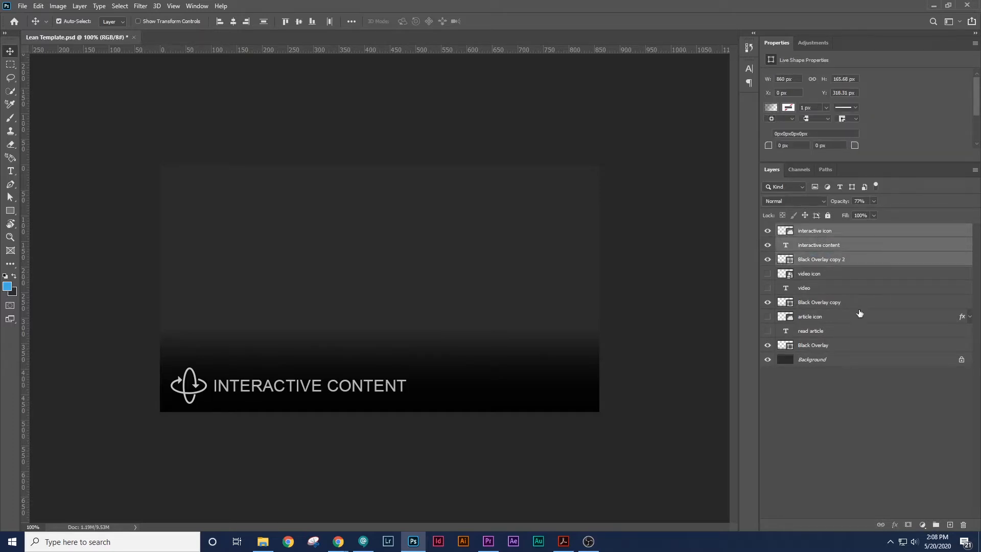
key("ctrl+g")
double_click(810, 232)
key("ctrl+v")
left_click(814, 378)
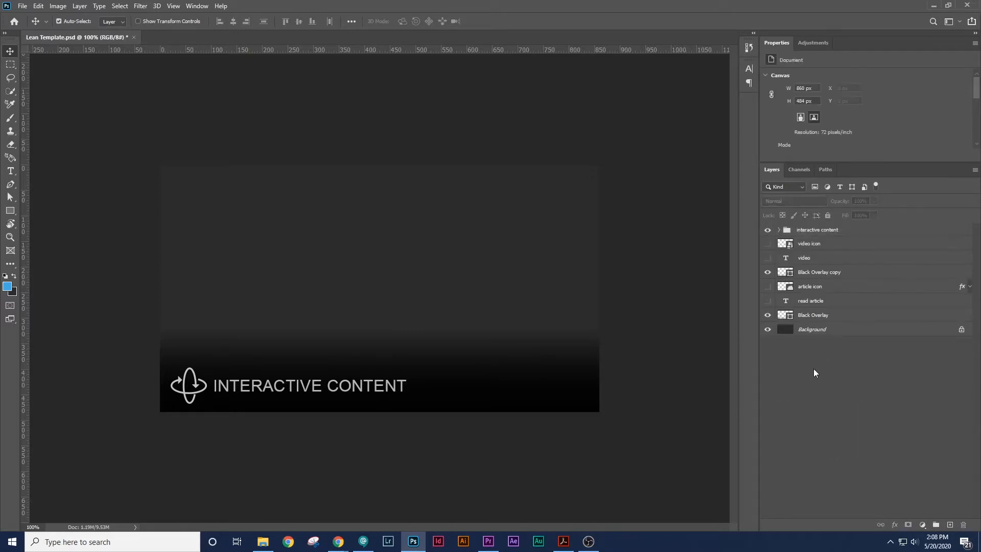
Group the video icon, video text and their overlay copy, and name the group "video"
left_click(811, 245)
left_click(813, 272, "shift")
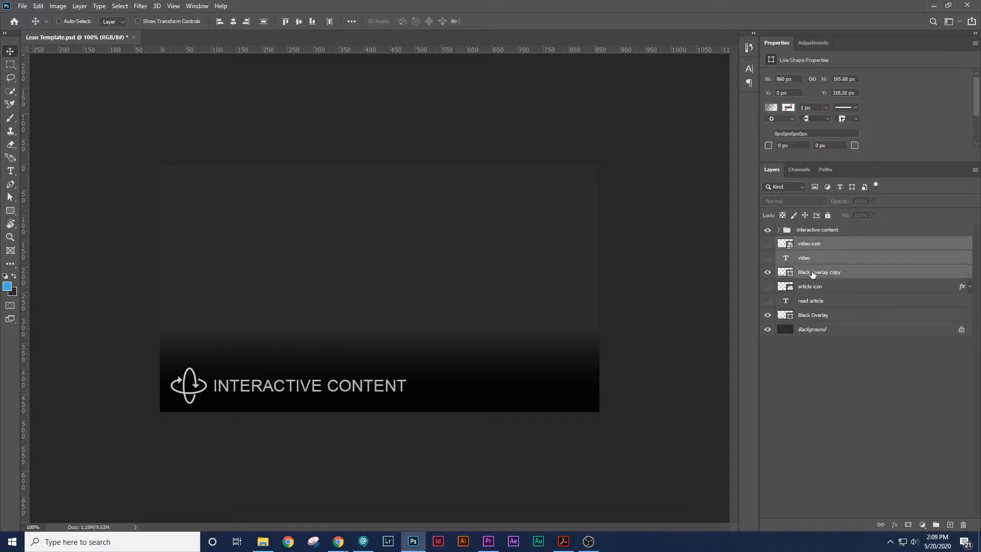
key("ctrl+g")
double_click(813, 243)
type("video")
left_click(819, 261)
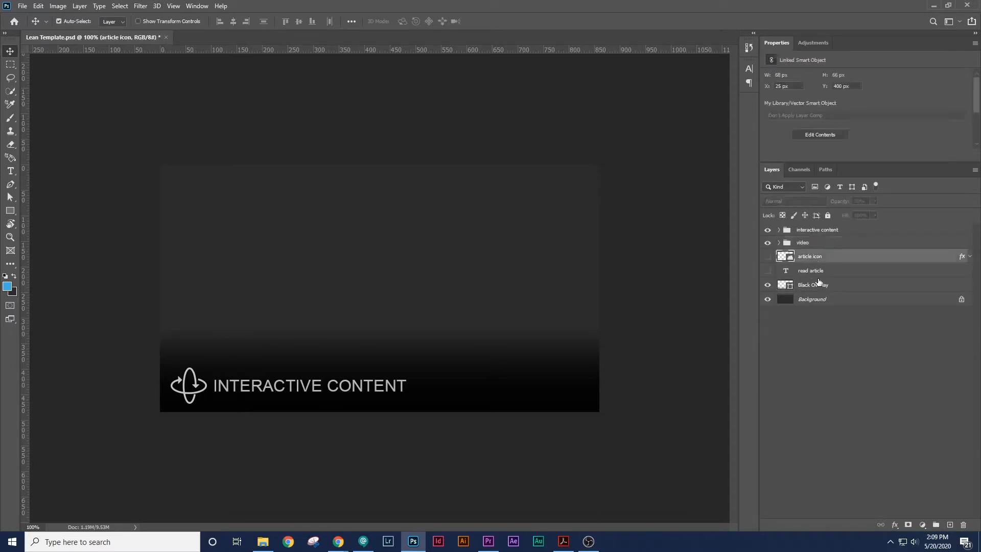
Group the article icon, read article text and Black Overlay layers, and name the group "article"
double_click(820, 270)
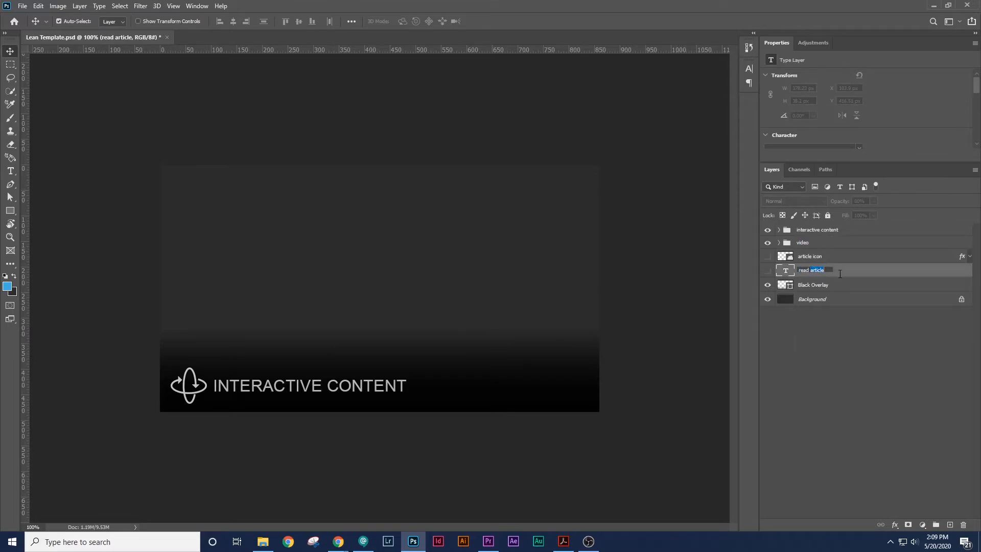
left_click(821, 288)
left_click(812, 260, "shift")
key("ctrl+g")
double_click(812, 257)
type("article")
left_click(823, 323)
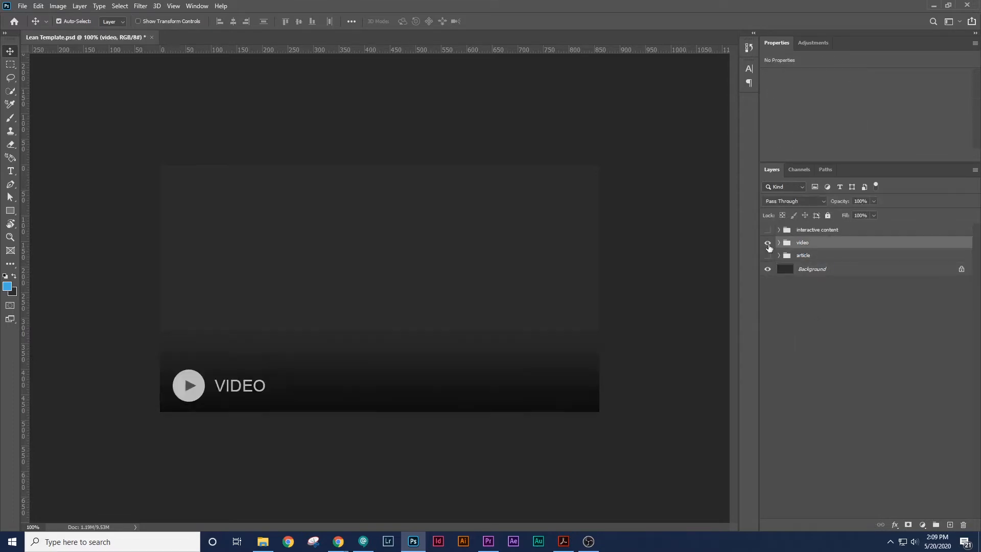
Toggle the three groups' visibility one at a time, finishing with only the article group shown above the background
left_click(768, 245)
left_click(768, 231)
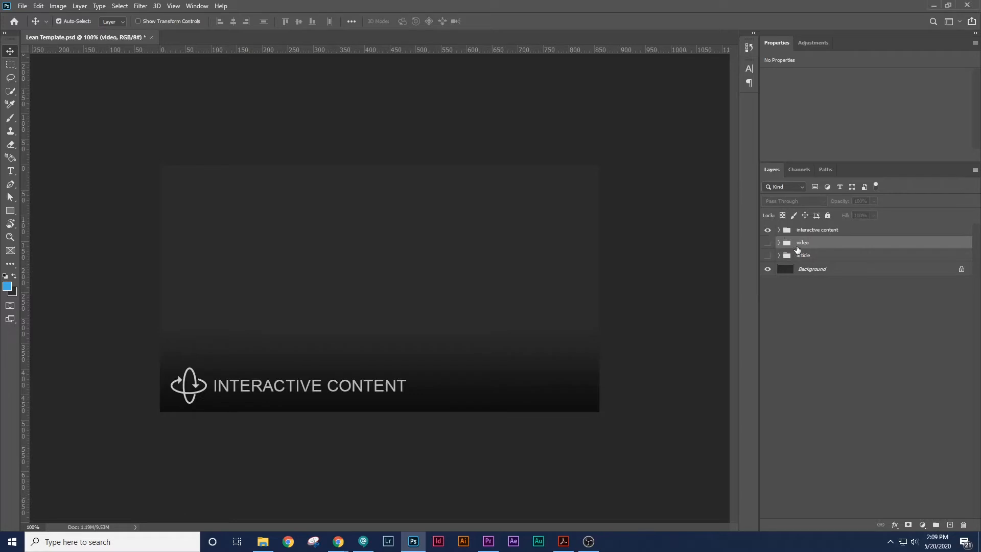
left_click(768, 231)
left_click(768, 243)
left_click(768, 243)
left_click(768, 255)
left_click(811, 305)
Colour-label the interactive content group red, the video group blue and the article group green
left_click(792, 231)
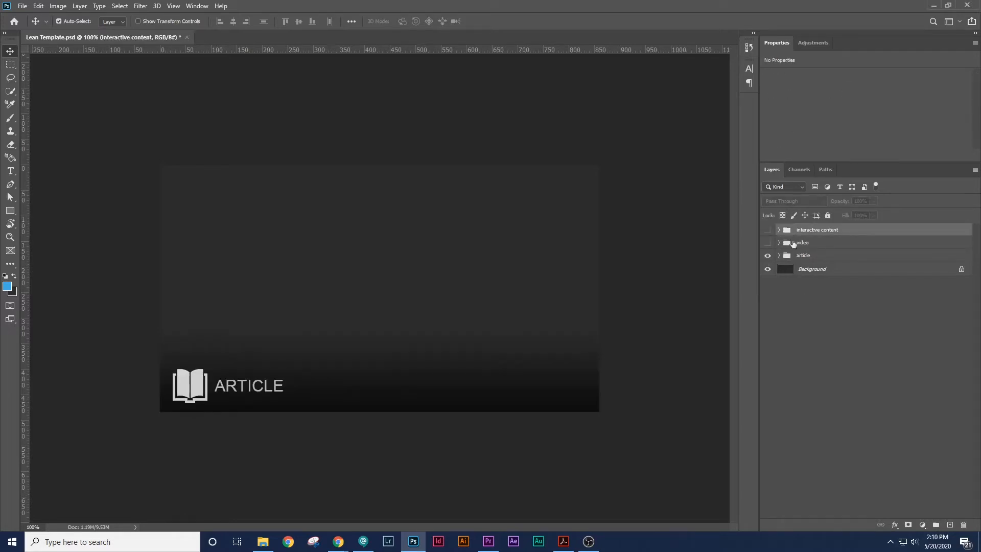
right_click(772, 230)
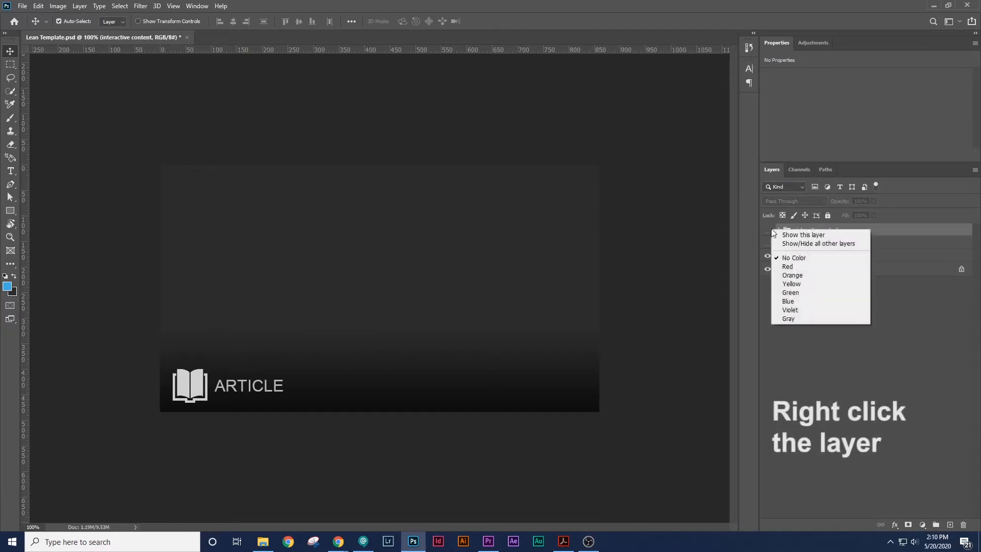
left_click(789, 267)
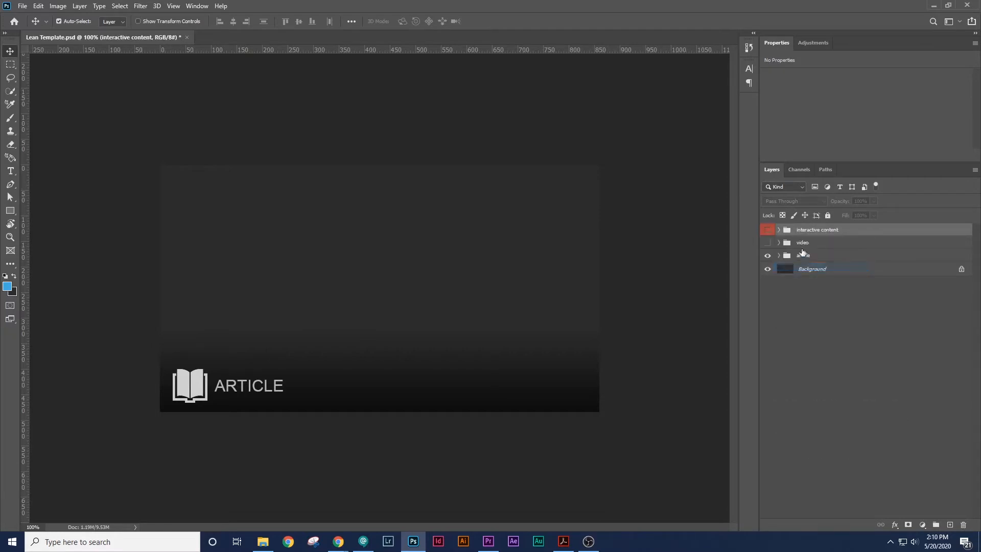
right_click(771, 242)
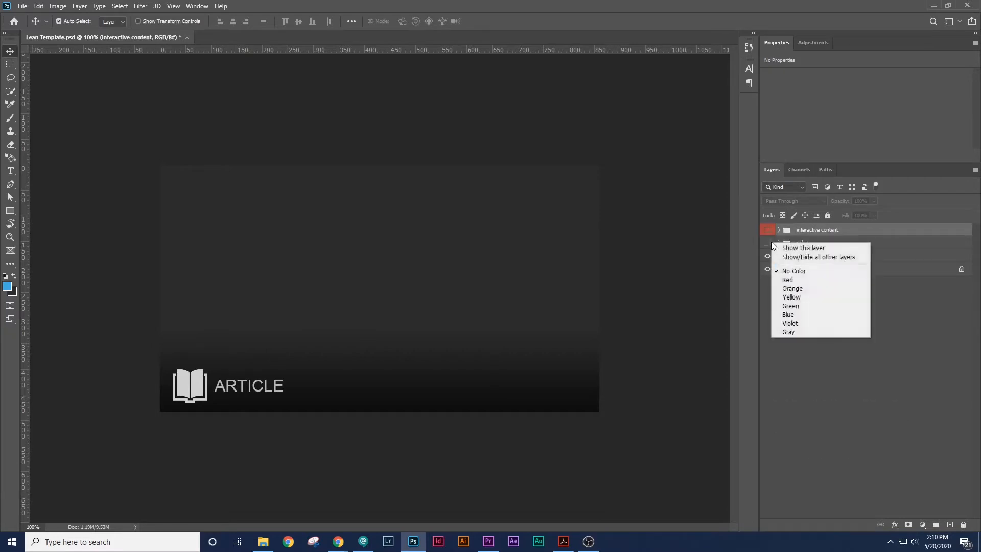
left_click(789, 314)
left_click(792, 256)
right_click(792, 258)
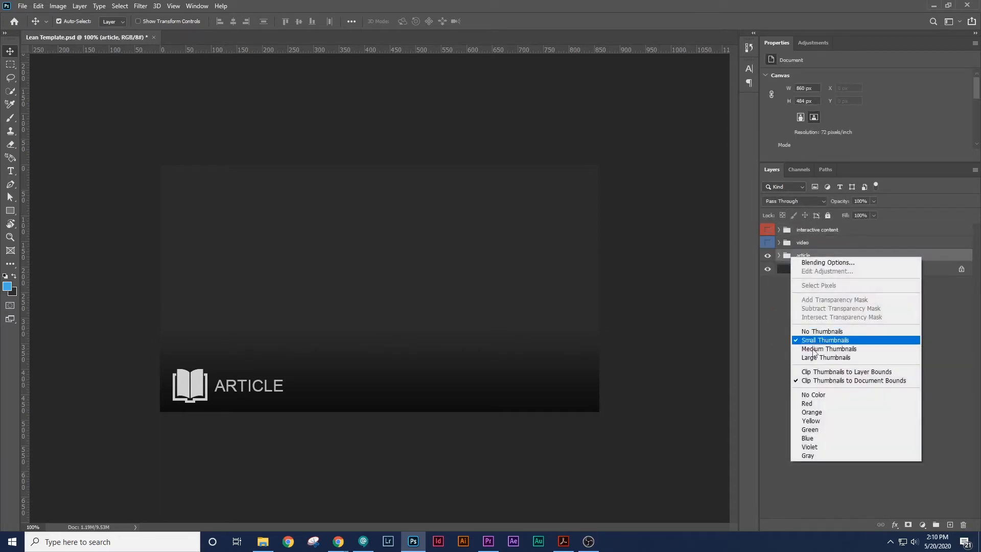
left_click(827, 429)
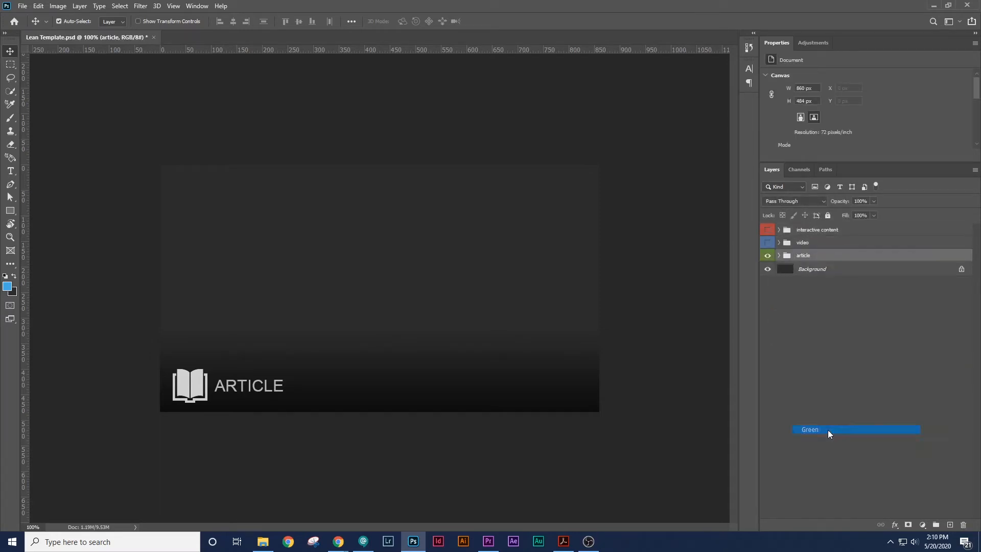
left_click(812, 351)
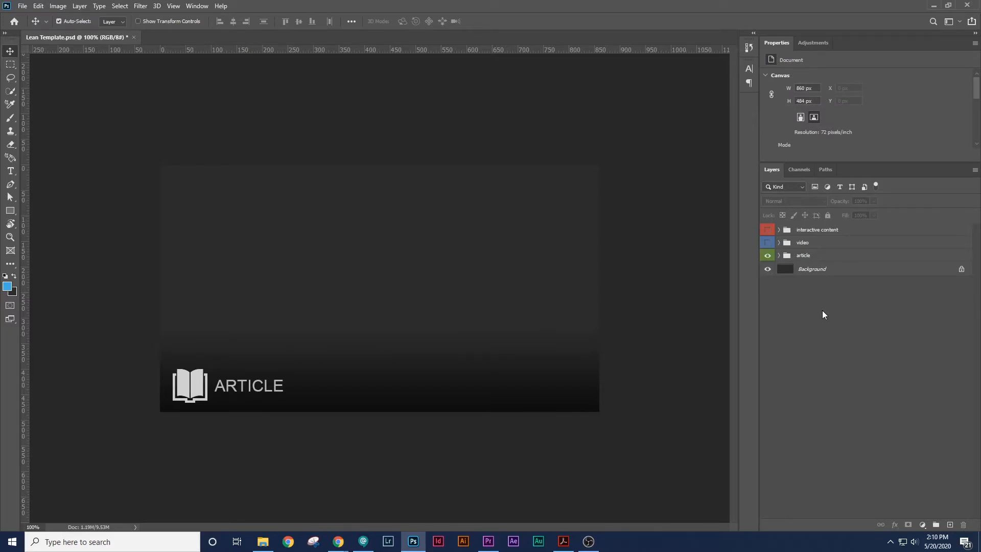
Switch to Chrome, highlight the Coconut Bowl blog article's title, and return to Photoshop
left_click(338, 541)
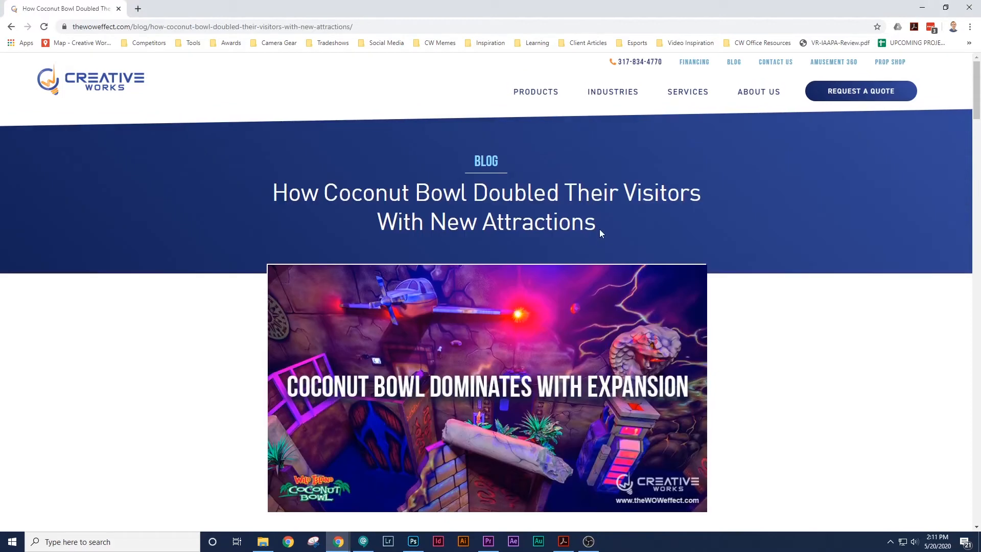
left_click_drag(599, 229, 268, 191)
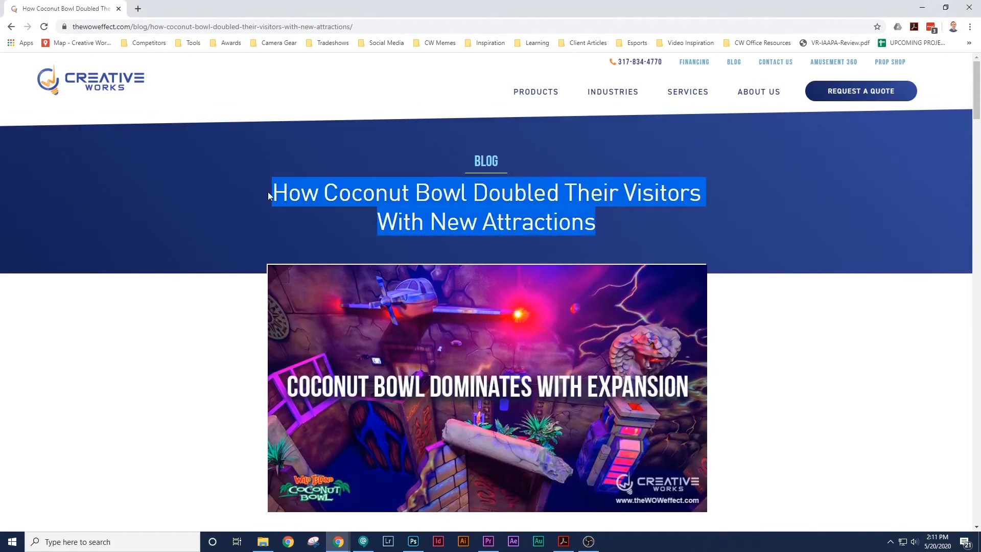
left_click(414, 541)
Place the image laser-tag-arenas-47-nv-wild-island-retouched as an embedded object directly above Black Overlay in the article group
left_click(779, 255)
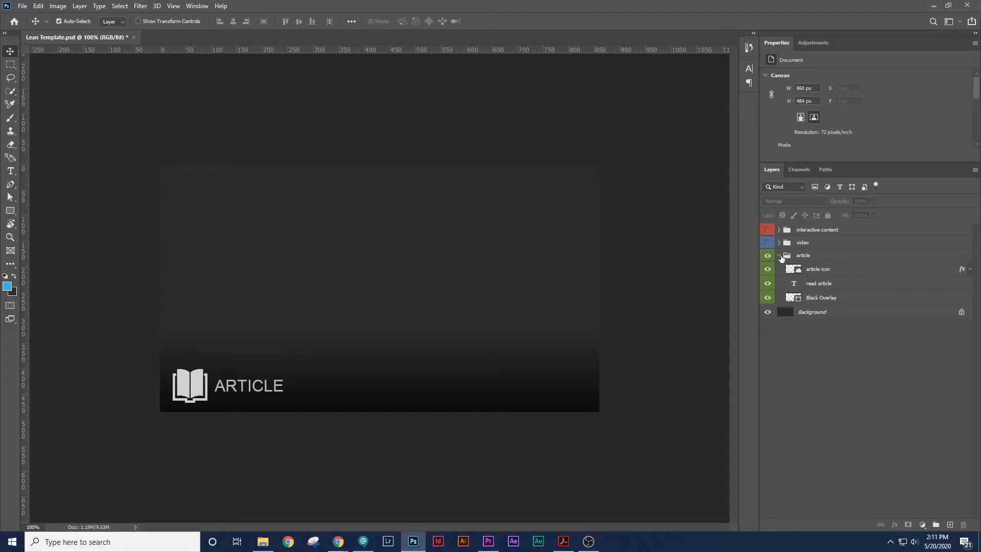
left_click(812, 298)
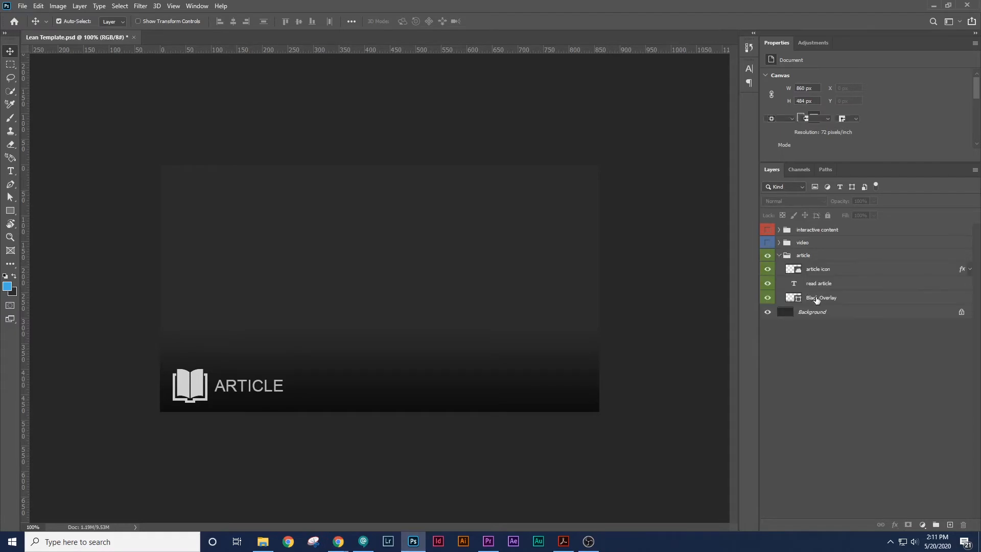
left_click(23, 6)
left_click(75, 206)
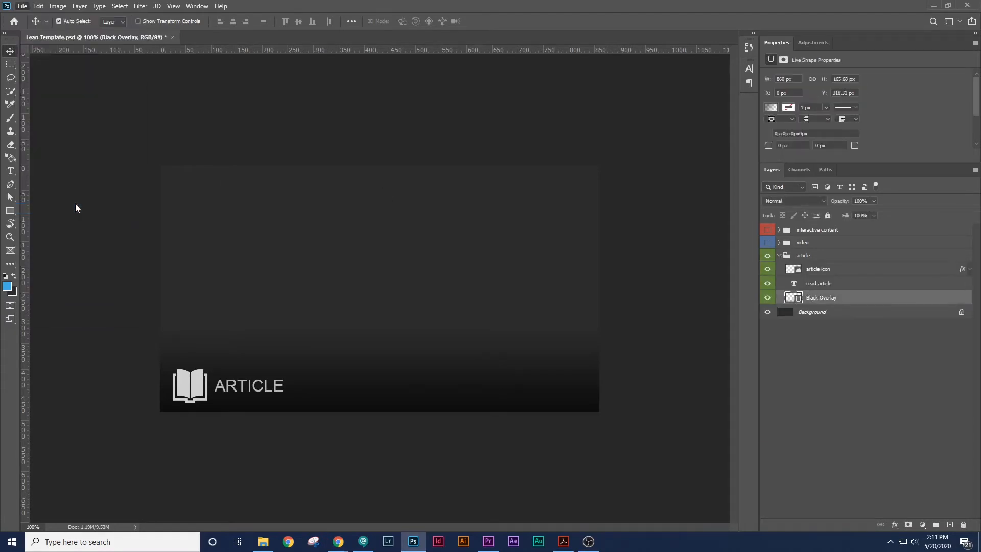
double_click(219, 140)
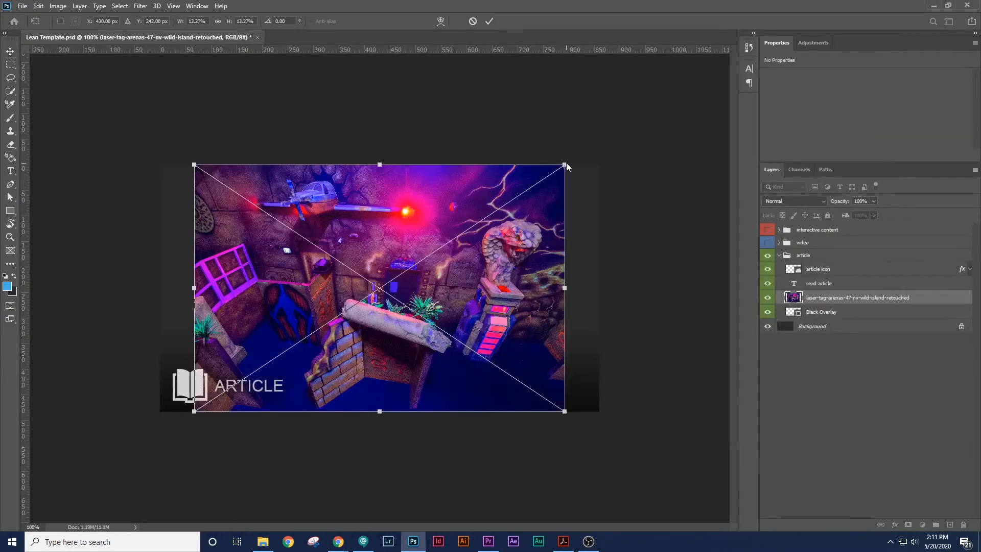
Scale the placed image to about 872 × 581 px and position it to cover the whole canvas
left_click_drag(565, 164, 613, 154)
left_click_drag(554, 193, 552, 215)
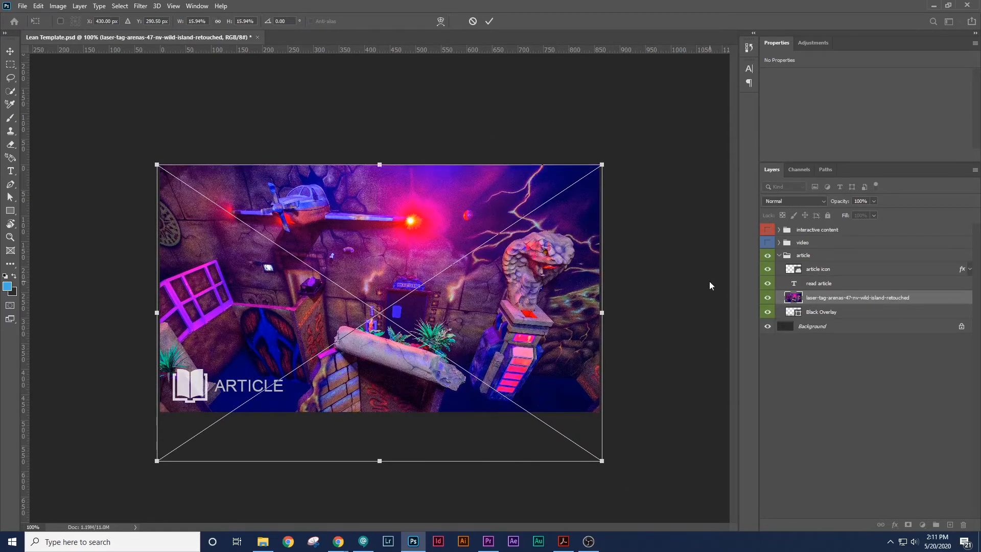
key("Return")
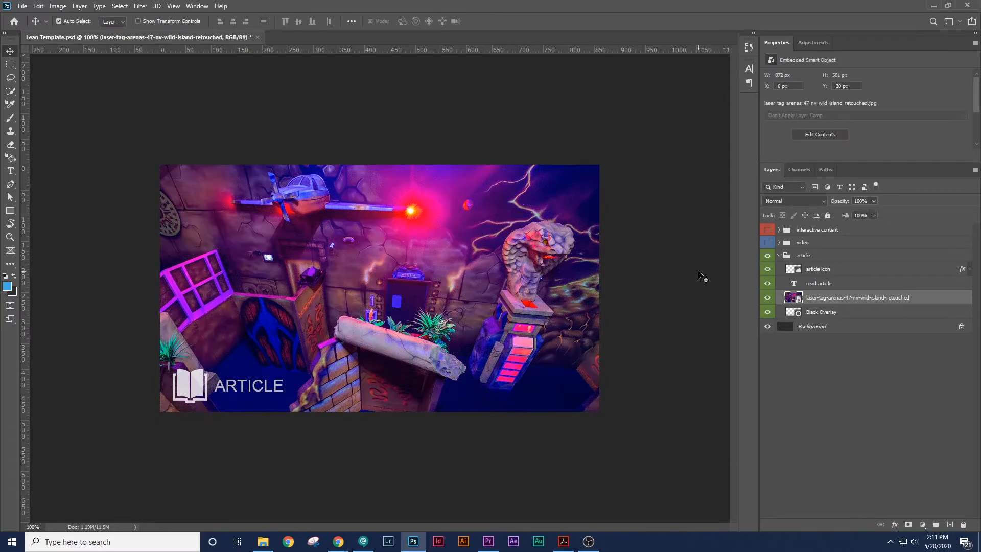
Nudge the placed picture 10 px down and rename its layer "How Coconut Bowl Doubled Their Visitors With New Attractions"
key("shift+Down")
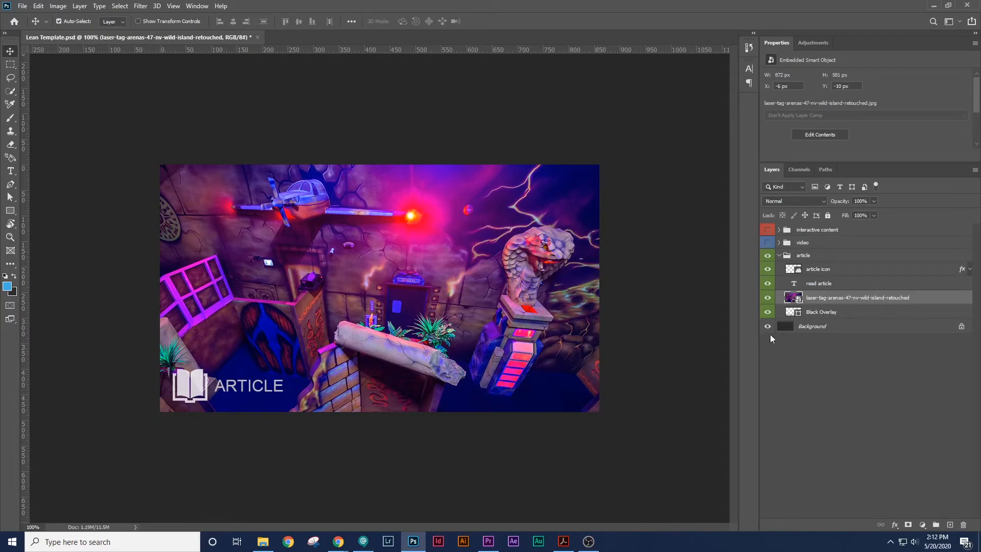
double_click(836, 298)
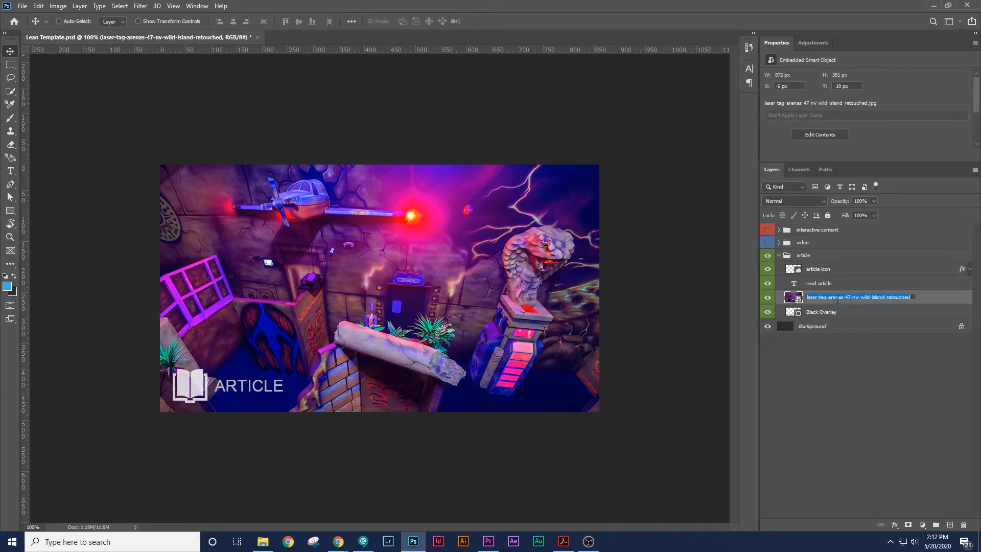
type("How Coconut Bowl Doubled Their Visitors With New Attractions")
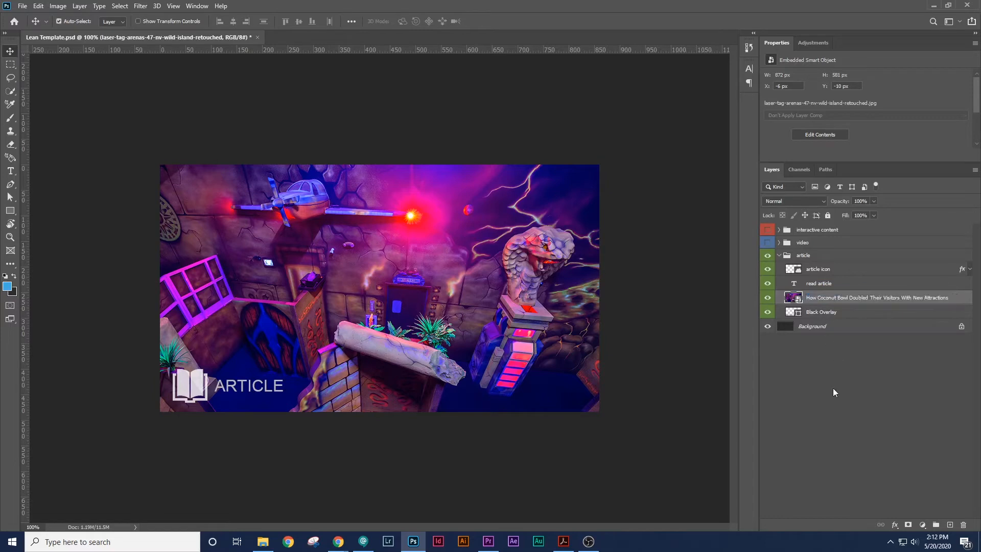
left_click(833, 388)
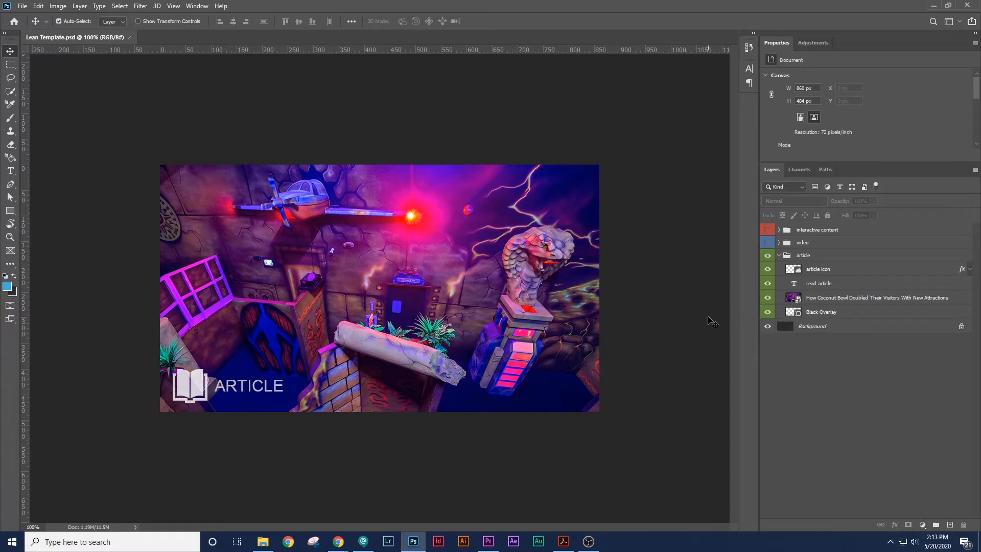
Collapse the article group, switch to Chrome, highlight the title of the Giant Sasquatch Prop blog post, and return to Photoshop
double_click(786, 256)
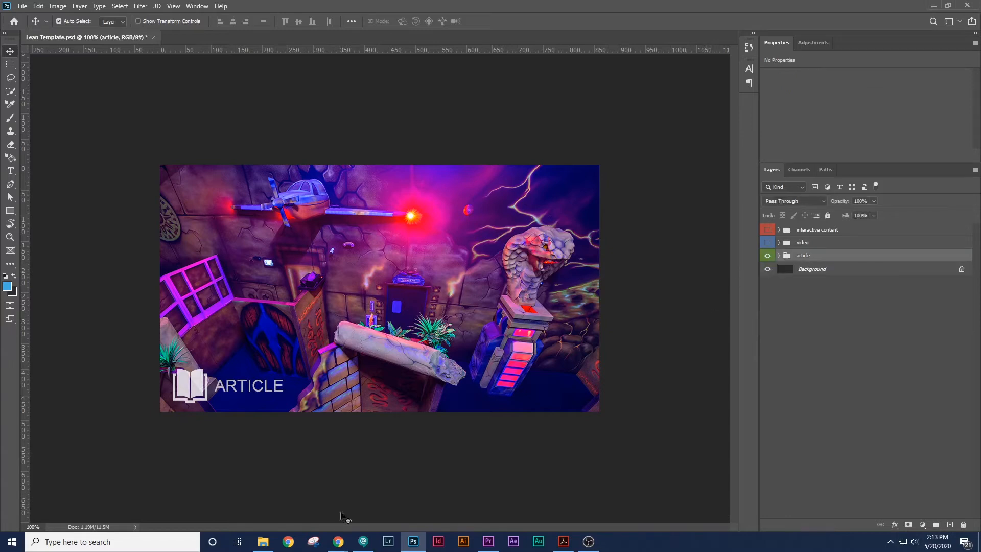
left_click(338, 542)
left_click(393, 503)
scroll(454, 427, "down", 10)
key("alt+Left")
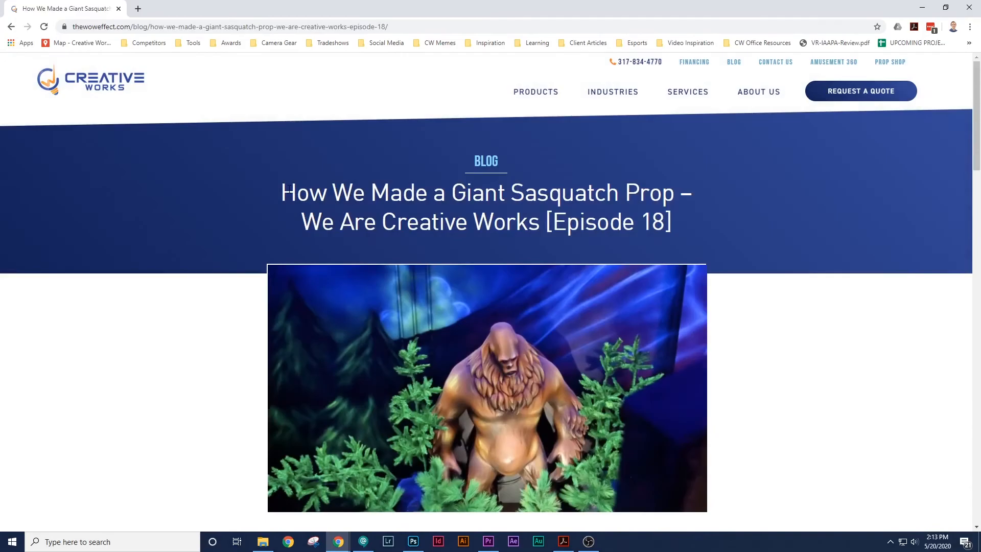
left_click_drag(280, 192, 540, 222)
left_click(414, 541)
Hide the article group, show the video group, and place a picture as an embedded object directly above Black Overlay copy
left_click(768, 256)
left_click(768, 243)
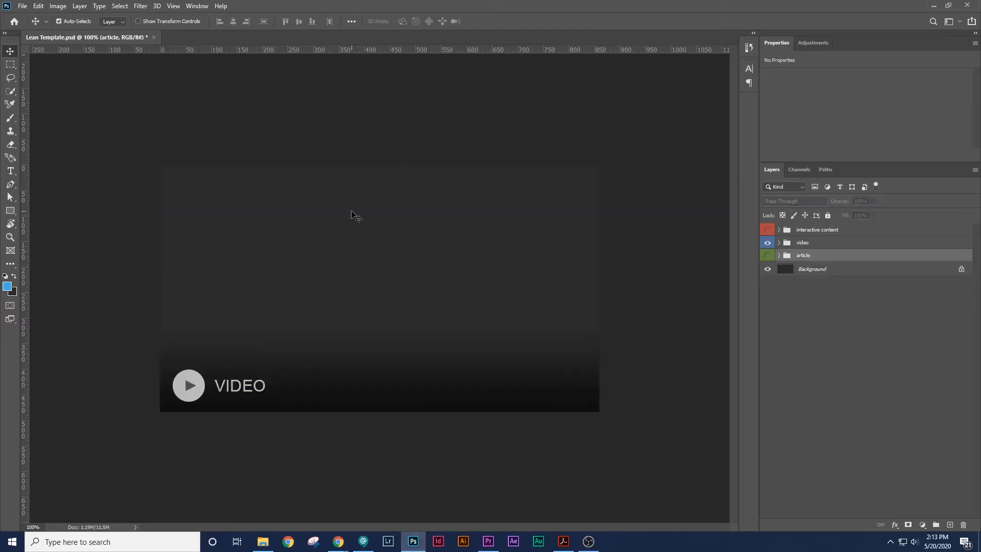
left_click(353, 215)
left_click(779, 242)
left_click(823, 281)
left_click(22, 6)
left_click(136, 208)
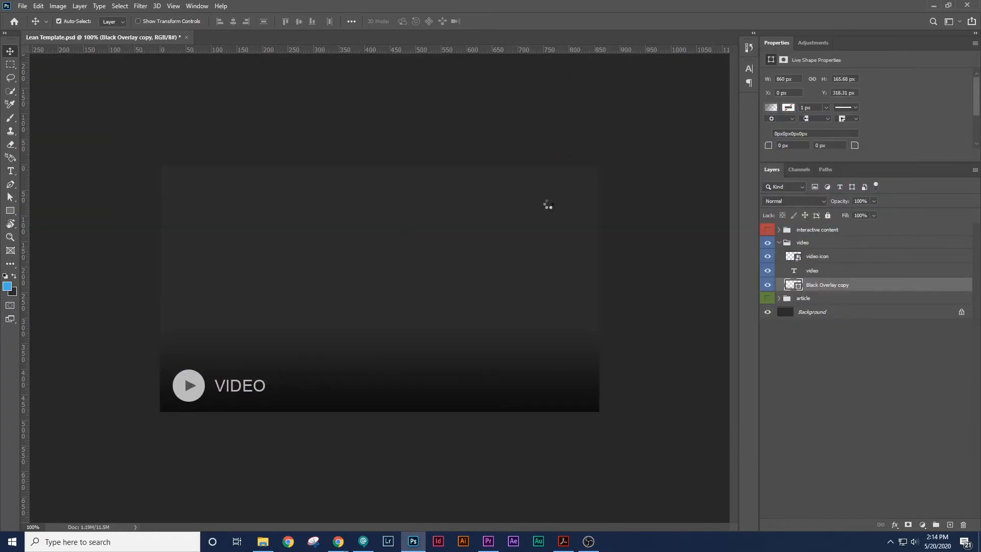
Scale the pictures placed in the video and interactive content groups to cover the canvas, the interactive one to about 865 × 577 px
left_click_drag(564, 165, 616, 151)
key("Return")
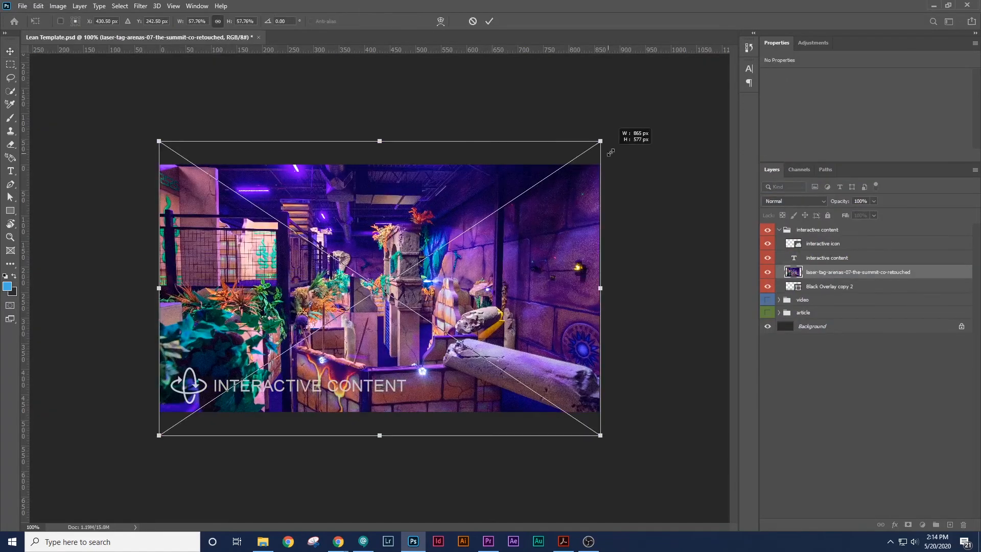
key("Return")
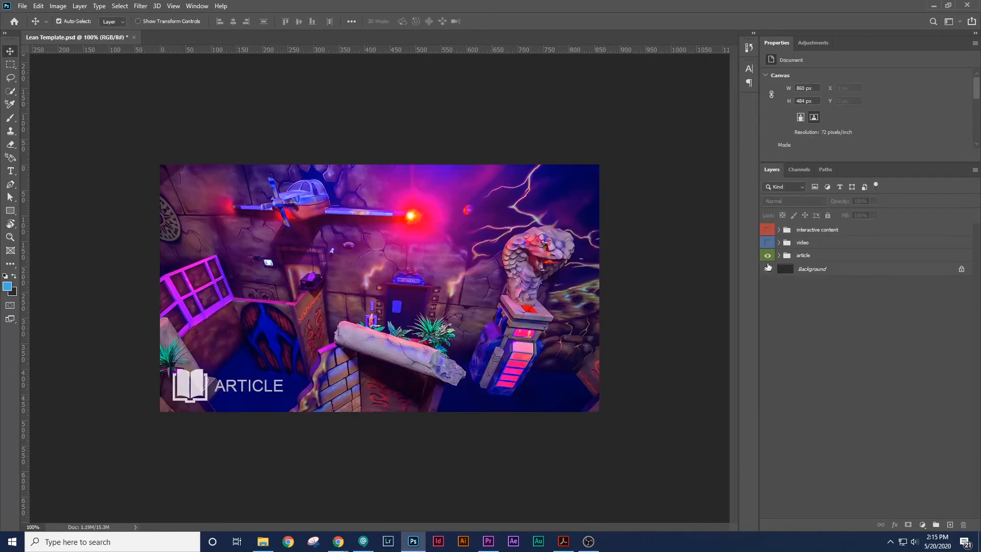
Switch to Chrome, open the blog article "Story vs Sport – Which Laser Tag is Best for your Business?" and highlight its title
mouse_move(339, 541)
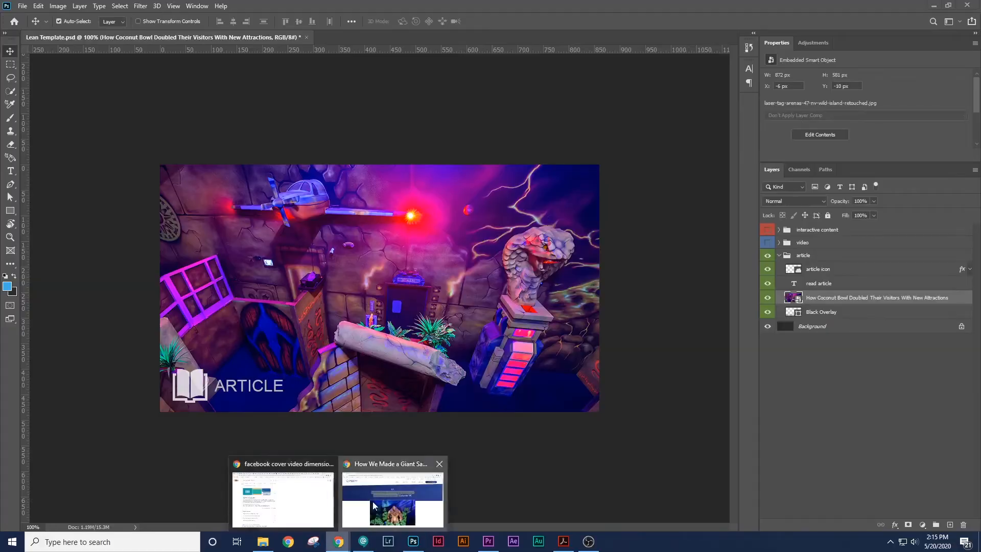
left_click(377, 502)
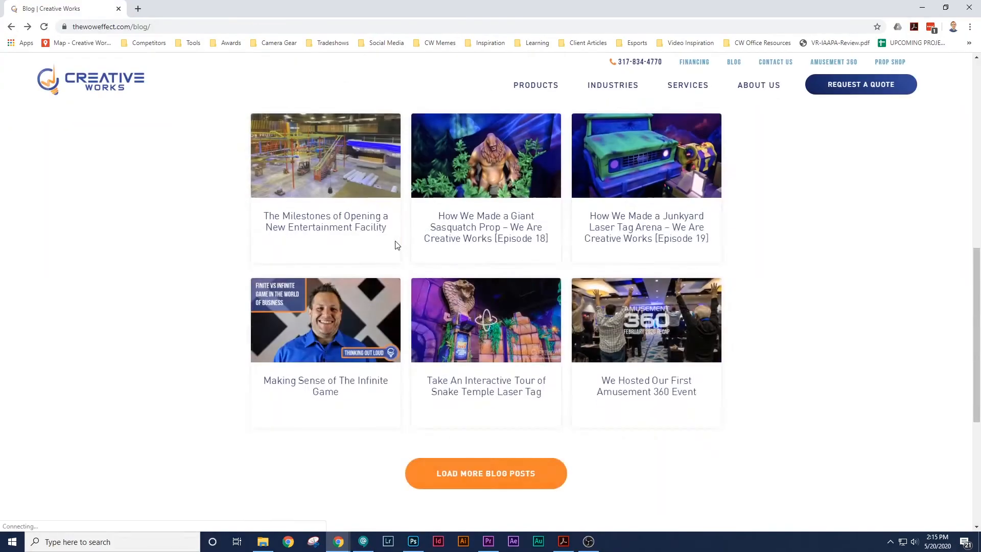
scroll(398, 248, "up", 5)
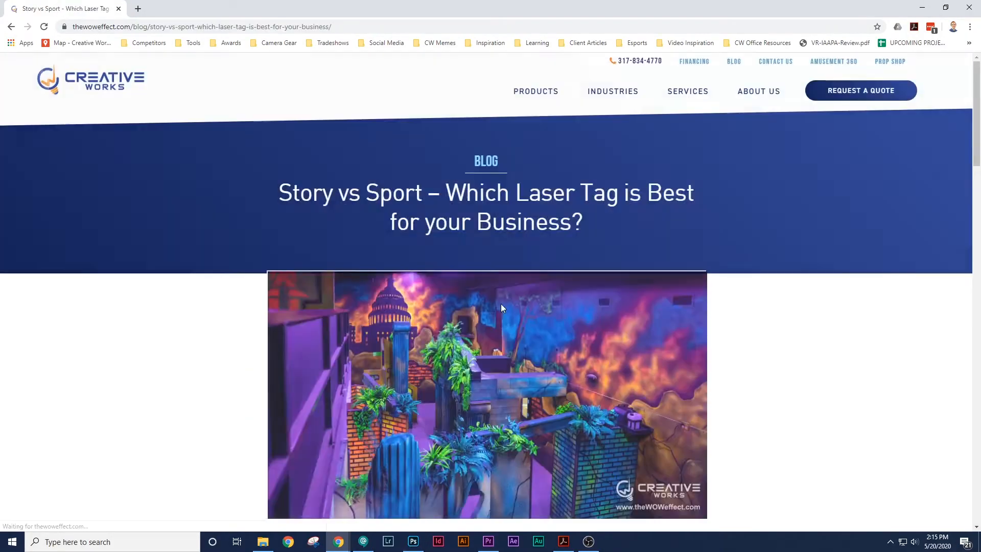
left_click_drag(578, 223, 281, 191)
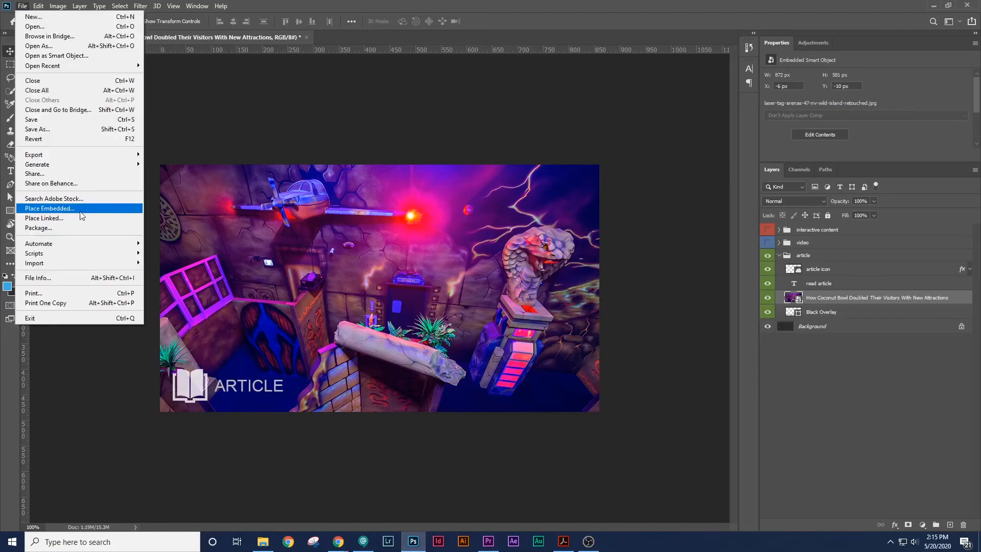
Place laser-tag-arenas-44-doyles-outpost-va-retouched as an embedded object above the Coconut Bowl picture in the article group
left_click(67, 208)
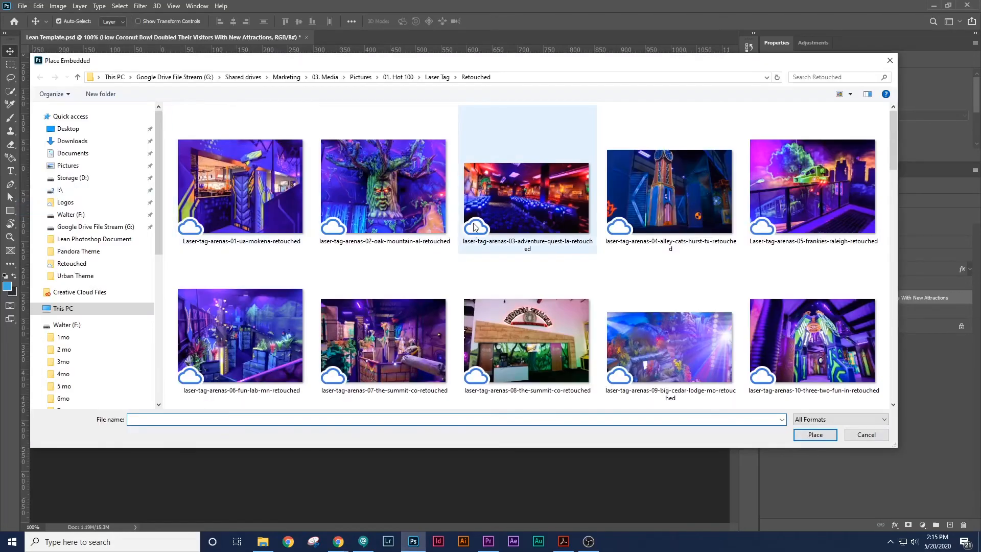
scroll(475, 227, "down", 15)
double_click(687, 244)
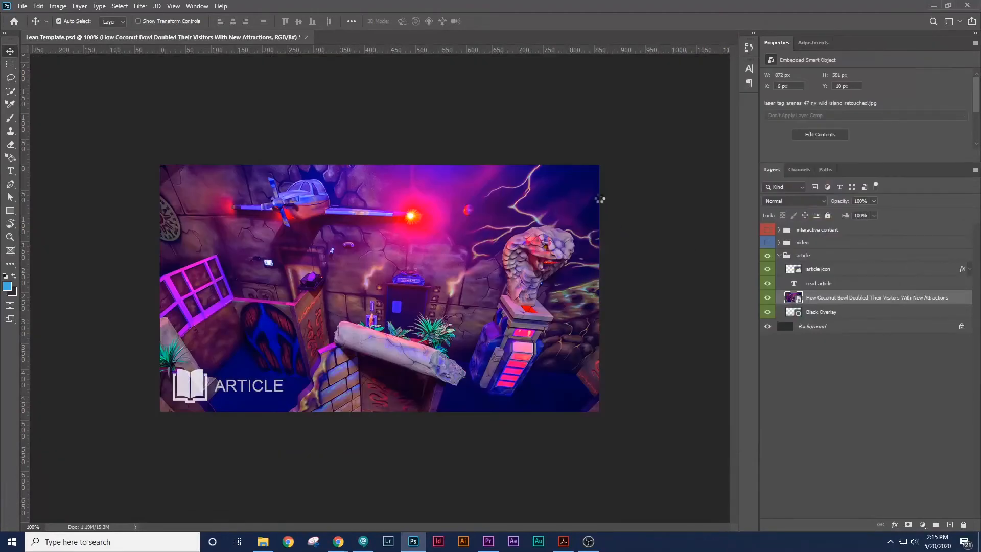
key("Return")
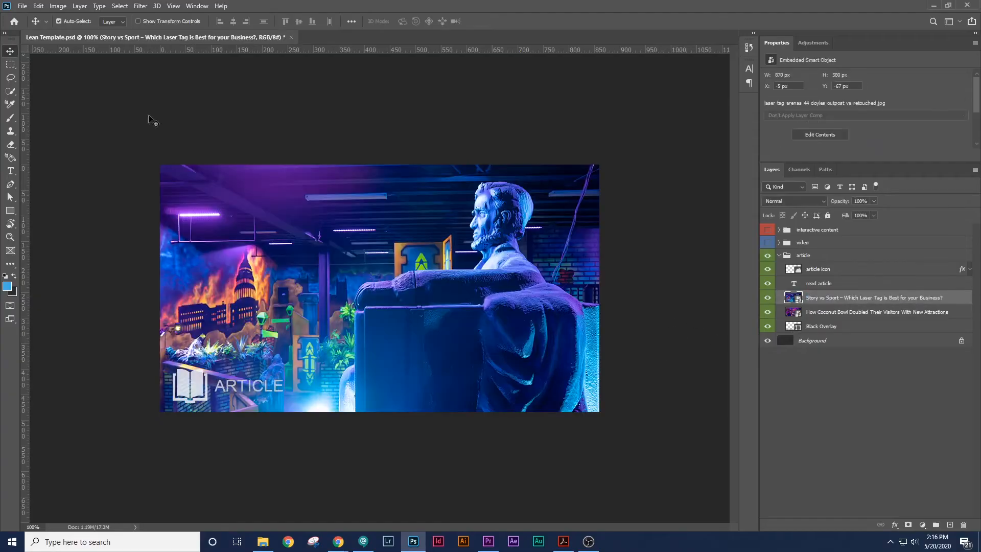
Place an esports picture as an embedded object above the Story vs Sport layer in the article group
left_click(22, 6)
left_click(46, 212)
double_click(401, 204)
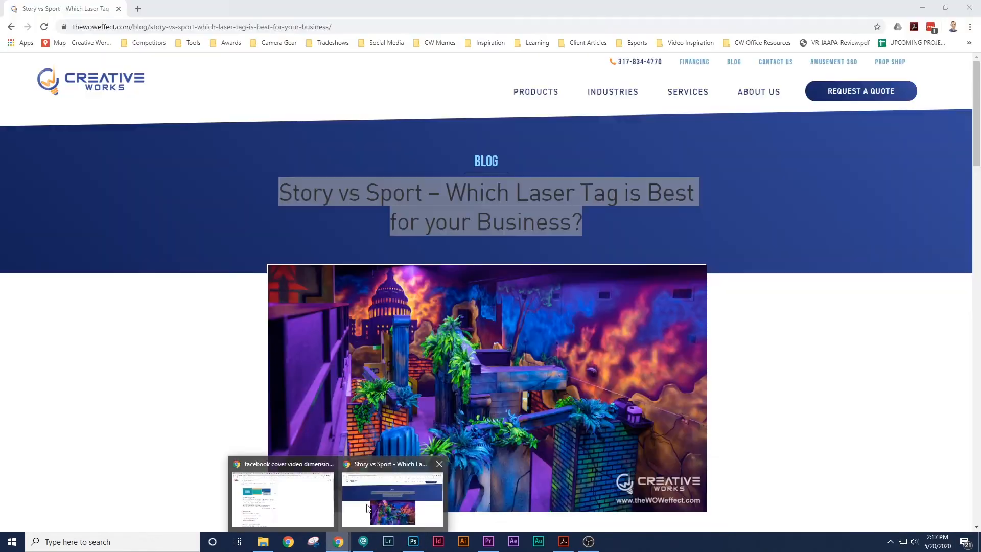
Switch to Chrome, highlight the title of the "Esports vs Arcade VR Tournaments" blog article, and return to Photoshop
left_click(367, 507)
key("alt+Left")
left_click(504, 377)
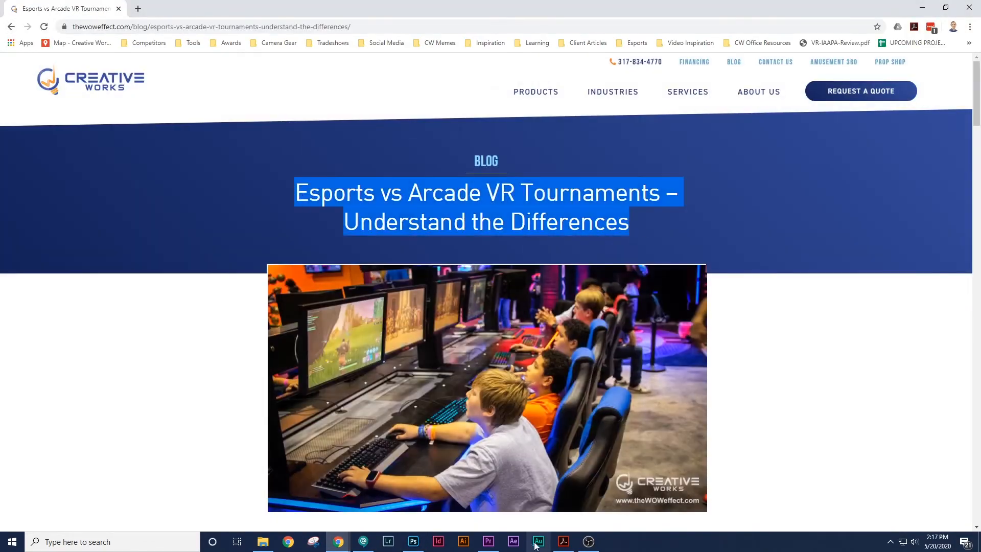
left_click(413, 541)
Rename the new picture's layer "Esports vs Arcade VR Tournaments – Understand the Differences" and save the document
double_click(841, 297)
type("Esports vs Arcade VR Tournaments – Understand the Differences")
key("Return")
left_click(684, 341)
key("ctrl+s")
Hide the article group, show the video group, and look through the layers inside both groups
left_click(779, 255)
left_click(779, 255)
left_click(767, 256)
left_click(767, 243)
left_click(779, 242)
left_click(779, 242)
left_click(779, 256)
left_click(768, 242)
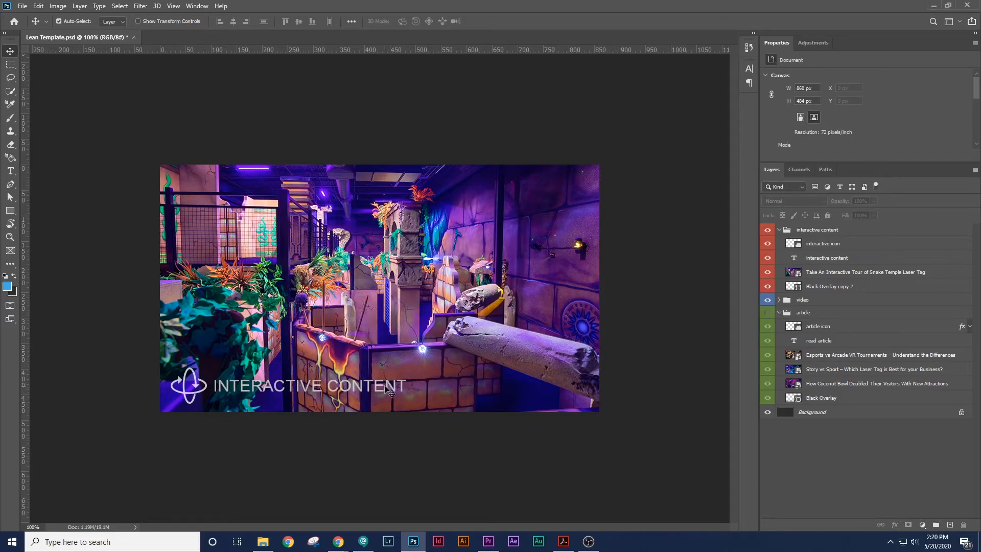
Try moving the interactive content text and icon out of place, and undo the moves
left_click_drag(388, 391, 404, 391)
left_click(201, 390)
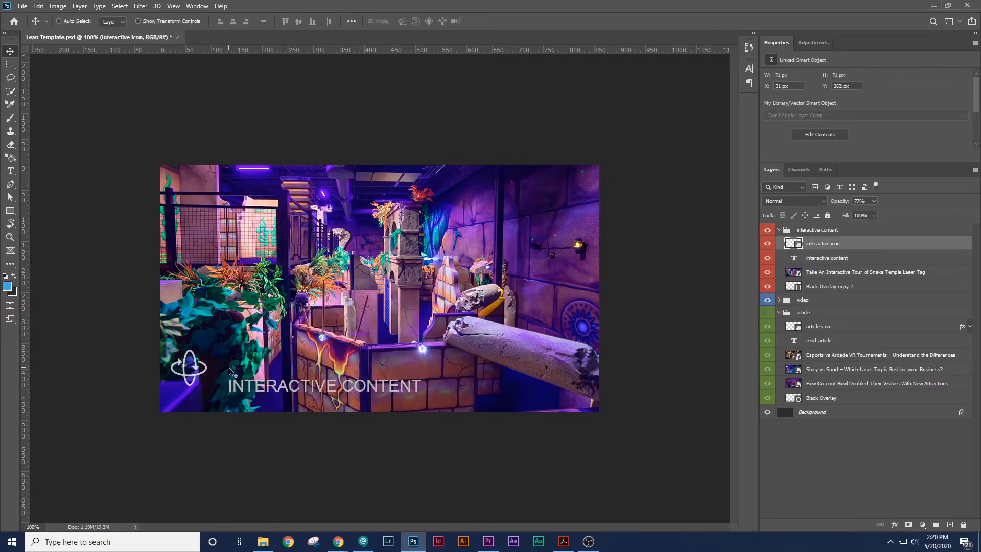
key("ctrl+z")
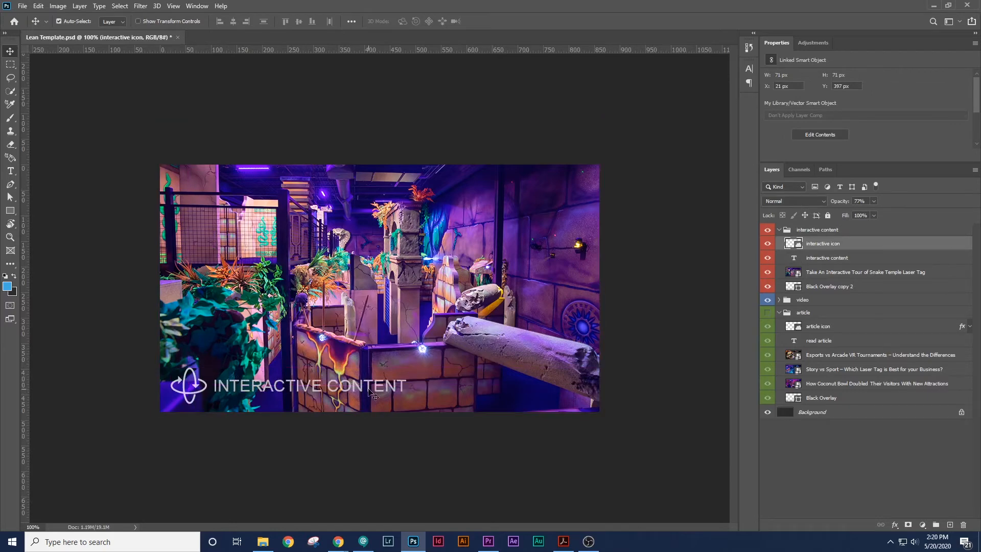
Lock the interactive icon and interactive content text layers, and collapse and hide their group
left_click(839, 260, "shift")
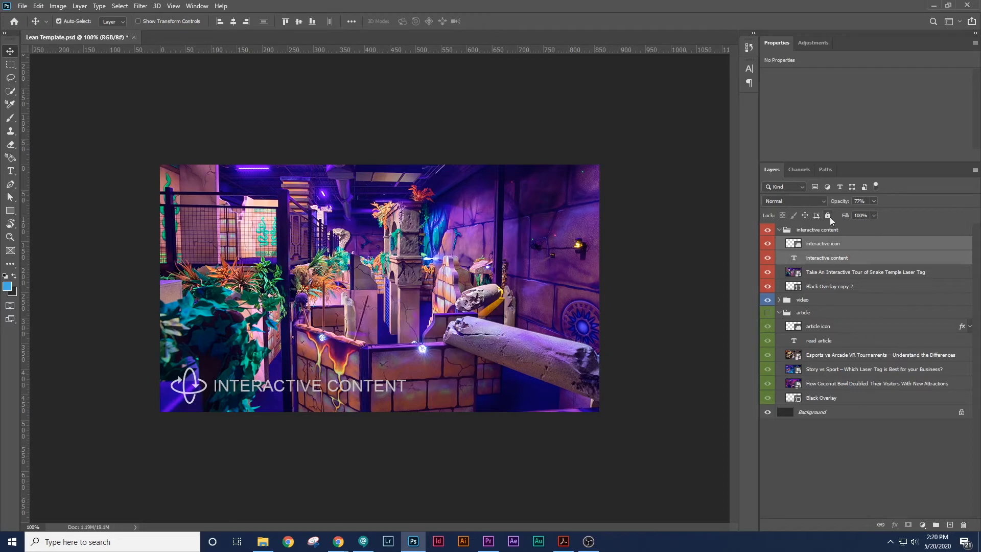
left_click(778, 229)
left_click(767, 229)
Lock the video icon and video text layers in the video group, and collapse and hide the group
left_click(779, 242)
left_click(818, 257)
left_click(824, 269, "shift")
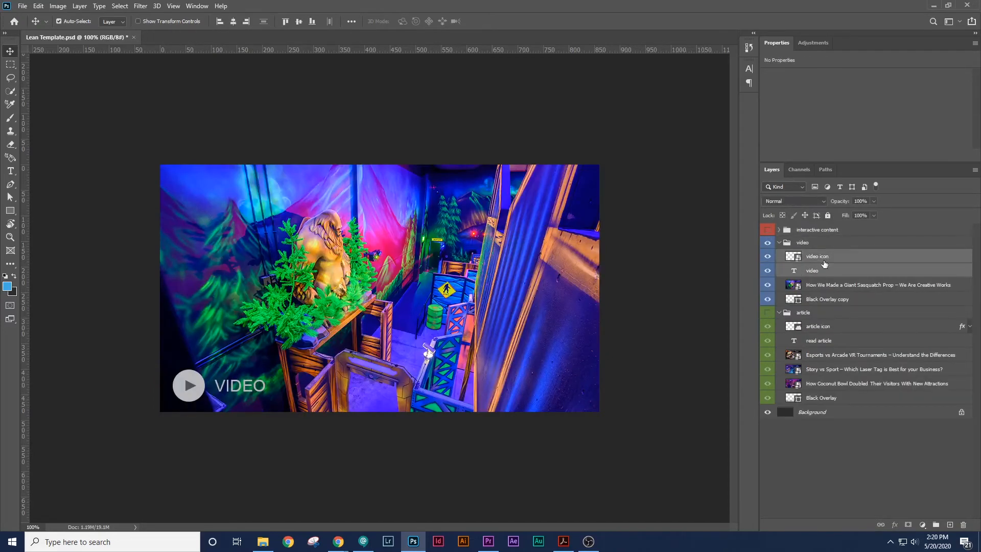
left_click(779, 243)
left_click(768, 243)
Show the article group and lock its article icon and read article text layers
left_click(768, 255)
left_click(819, 269)
left_click(826, 286, "shift")
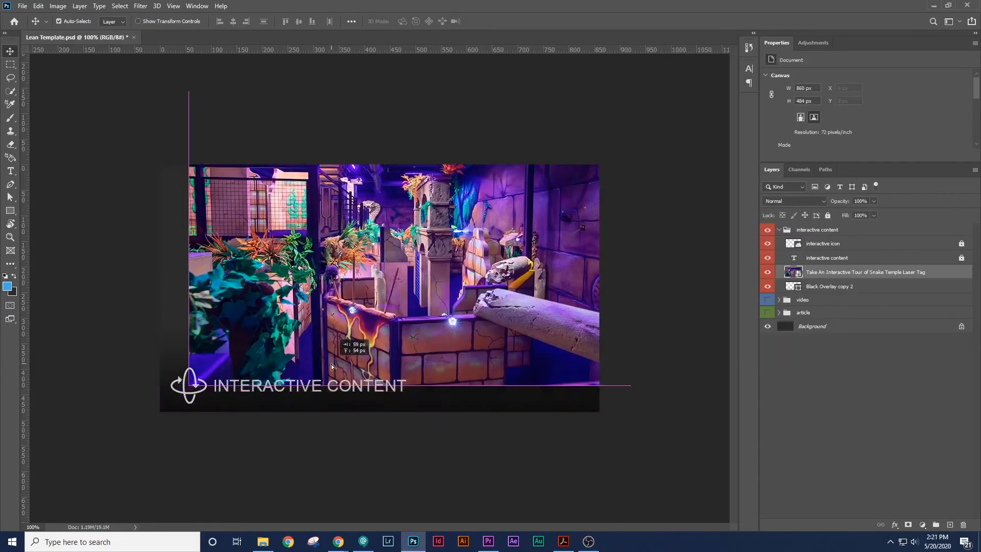
Try moving the Snake Temple Laser Tag picture beneath the locked icon and text
left_click_drag(645, 260, 613, 259)
left_click(650, 281)
Move the black overlay layer above the pictures in each of the interactive content, video and article groups
left_click(779, 299)
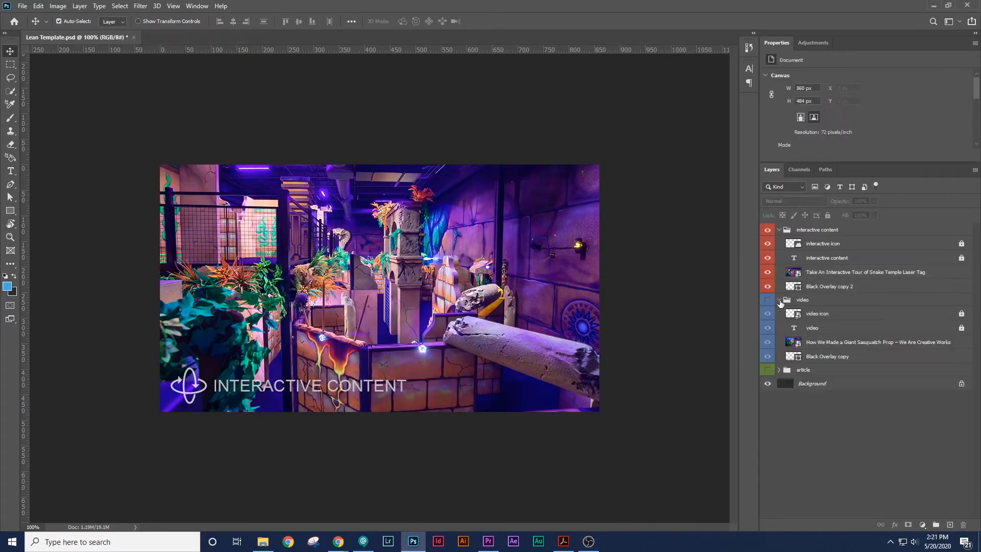
left_click(778, 370)
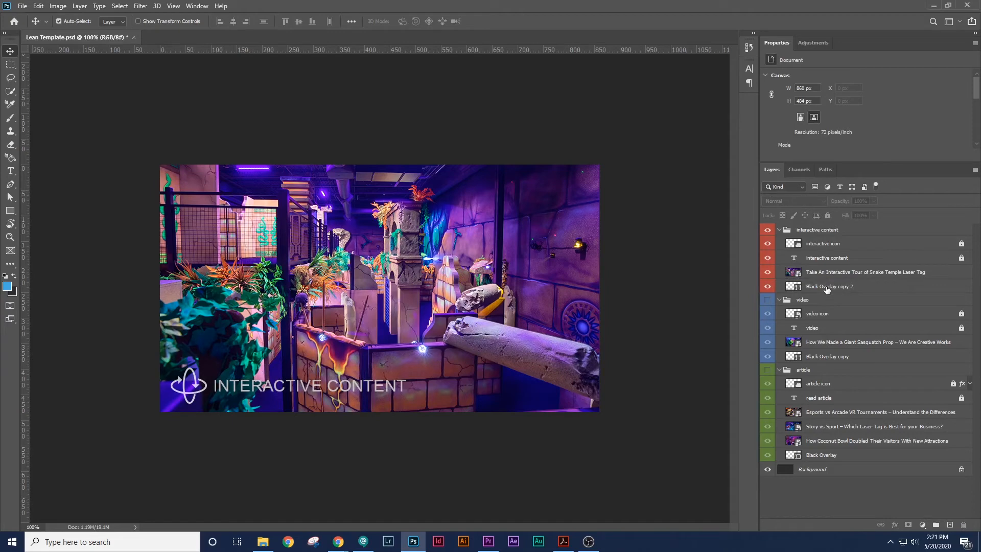
left_click_drag(827, 289, 824, 266)
left_click_drag(815, 360, 831, 340)
left_click_drag(824, 460, 829, 409)
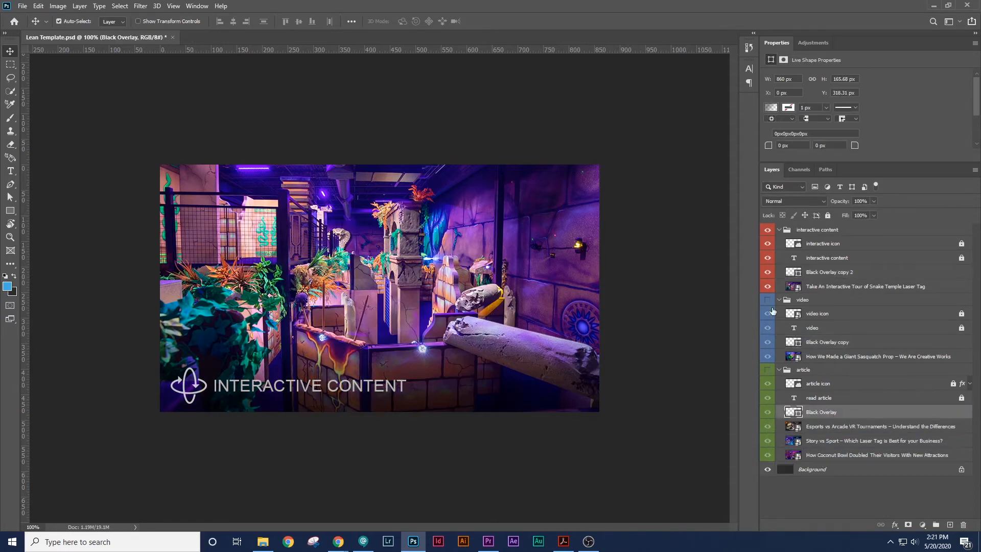
Lock Black Overlay copy 2 and group it with the Take An Interactive Tour of Snake Temple Laser Tag layer
left_click(838, 274)
left_click(827, 215)
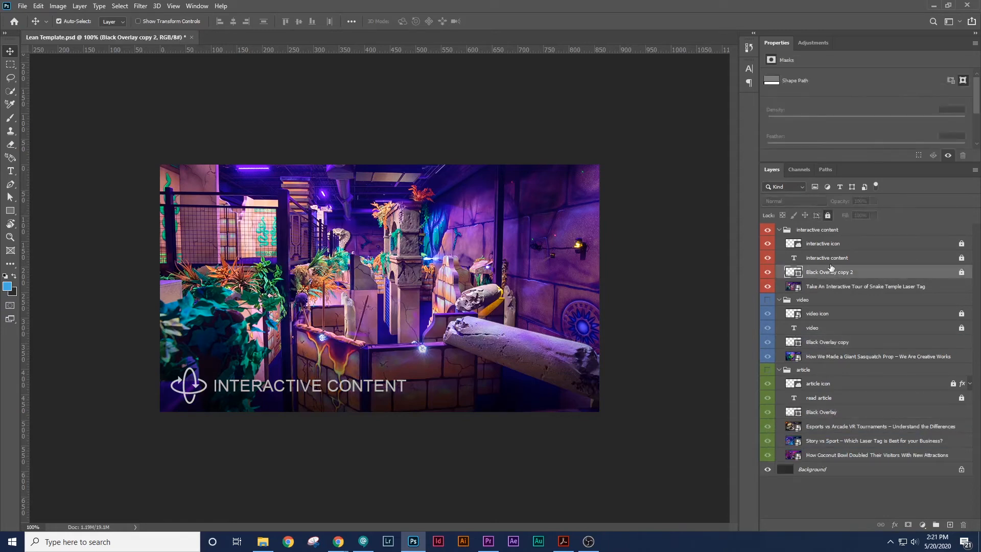
left_click(831, 287, "ctrl")
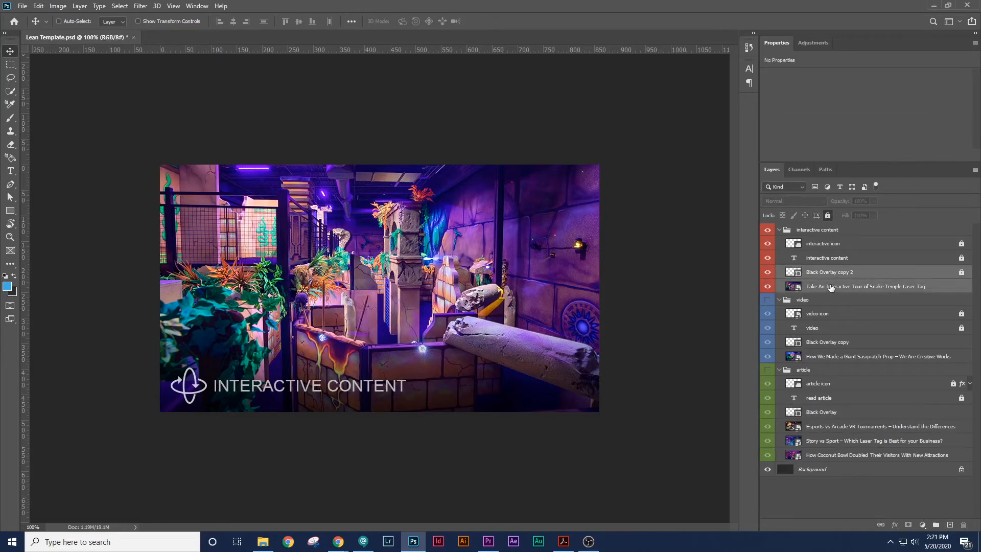
key("ctrl+g")
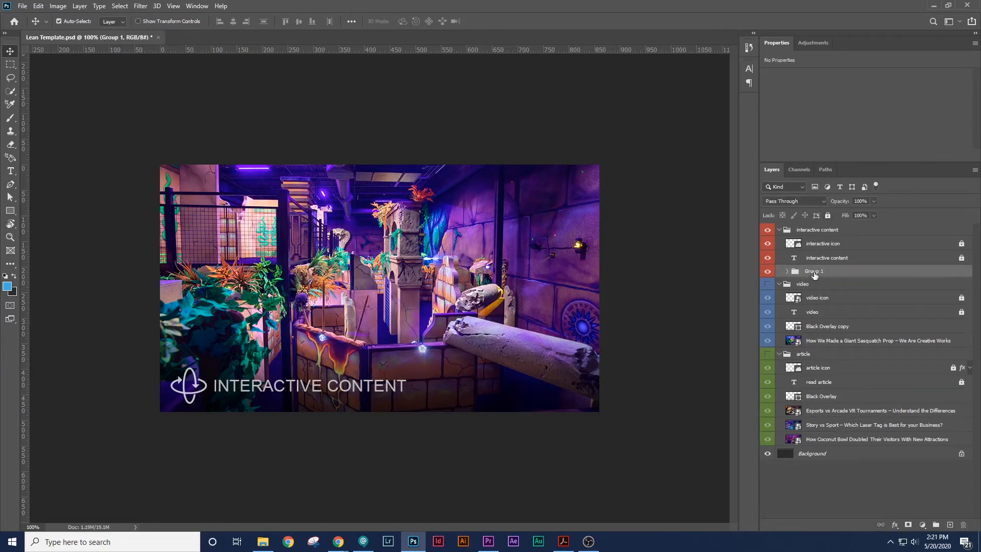
key("ctrl+z")
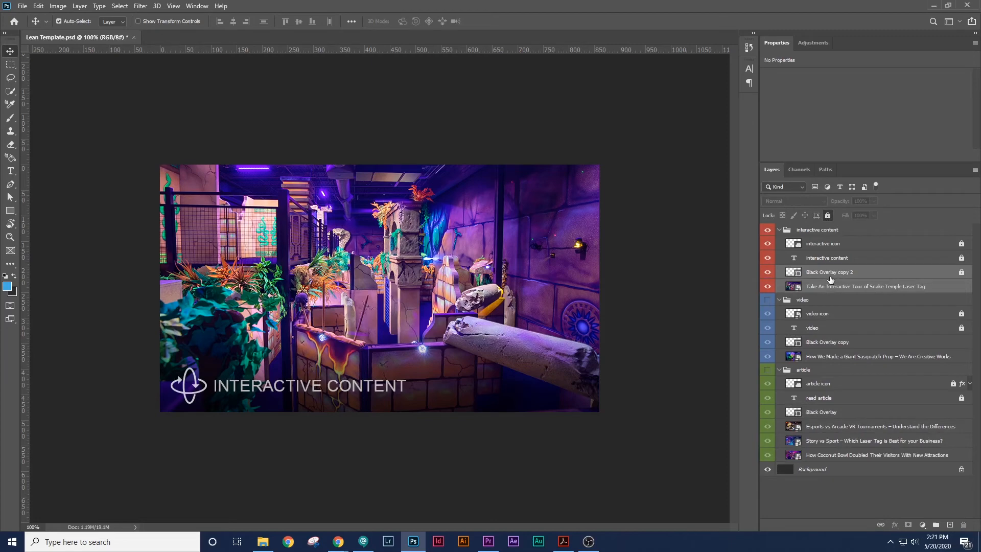
key("ctrl+g")
Rename the new group inside interactive content "Insert Picture Here" and expand it
double_click(814, 271)
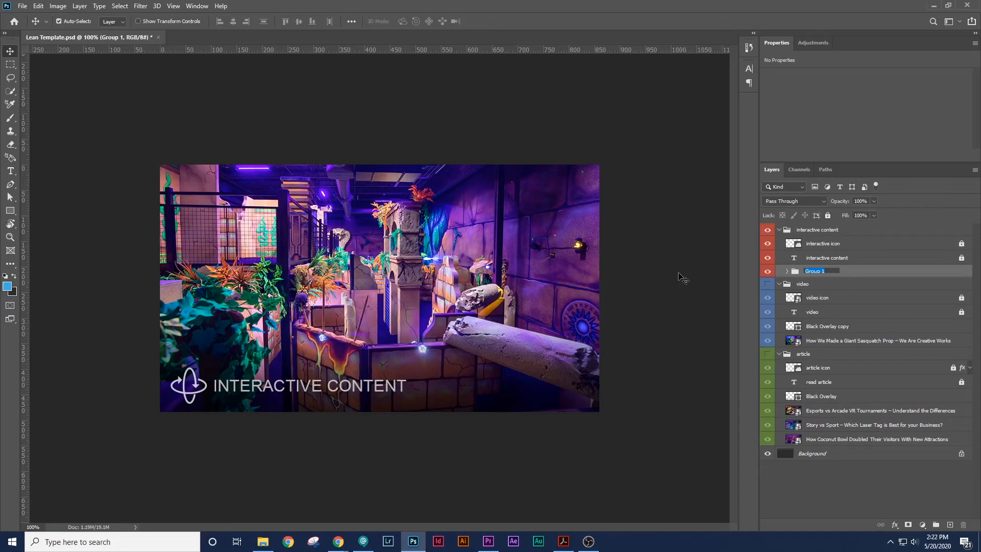
key("BackSpace")
type("Insert Picture Here")
key("Return")
left_click(787, 272)
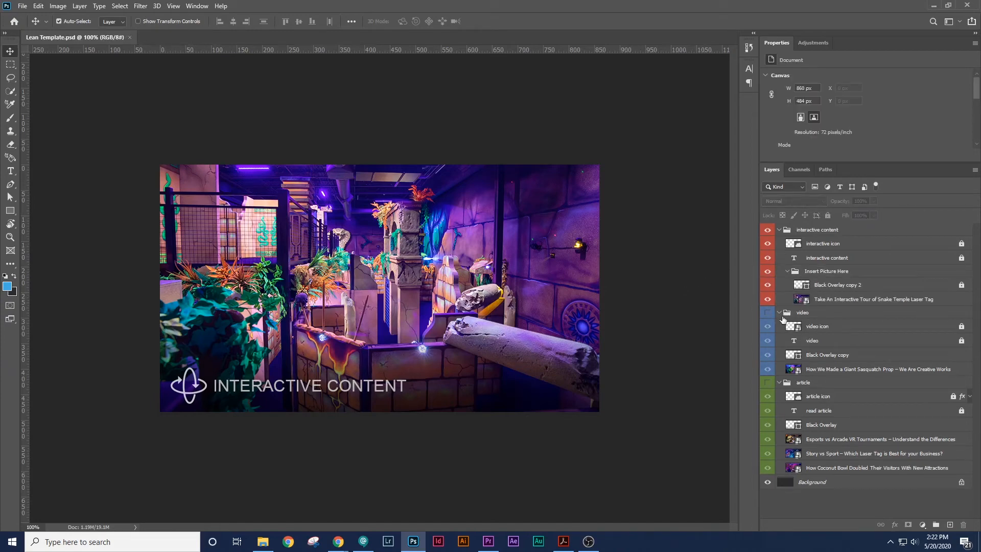
Lock Black Overlay copy in the video group and group it with the How We Made a Giant Sasquatch Prop picture
left_click(767, 313)
left_click(767, 313)
left_click(828, 356)
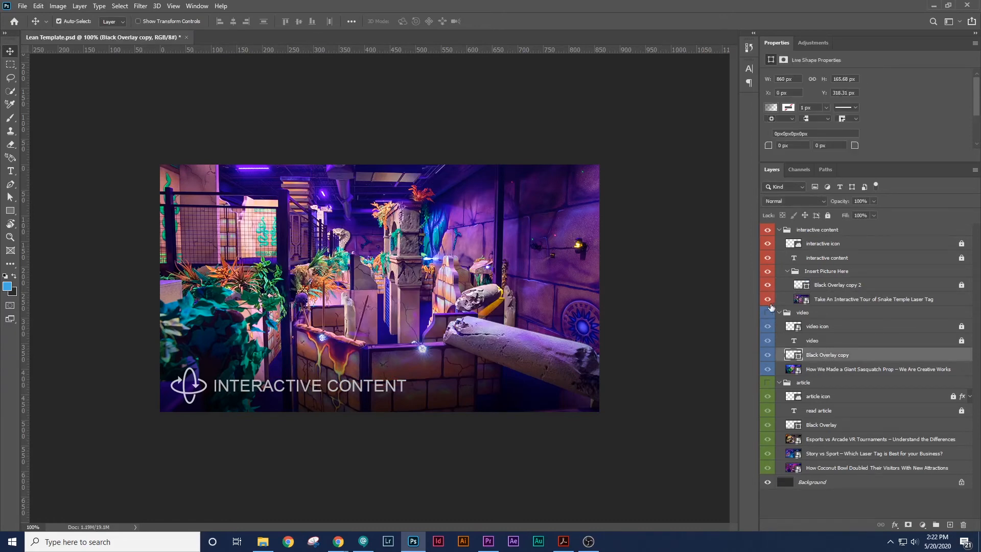
left_click(828, 215)
left_click(828, 215)
left_click(833, 355)
left_click(828, 371, "shift")
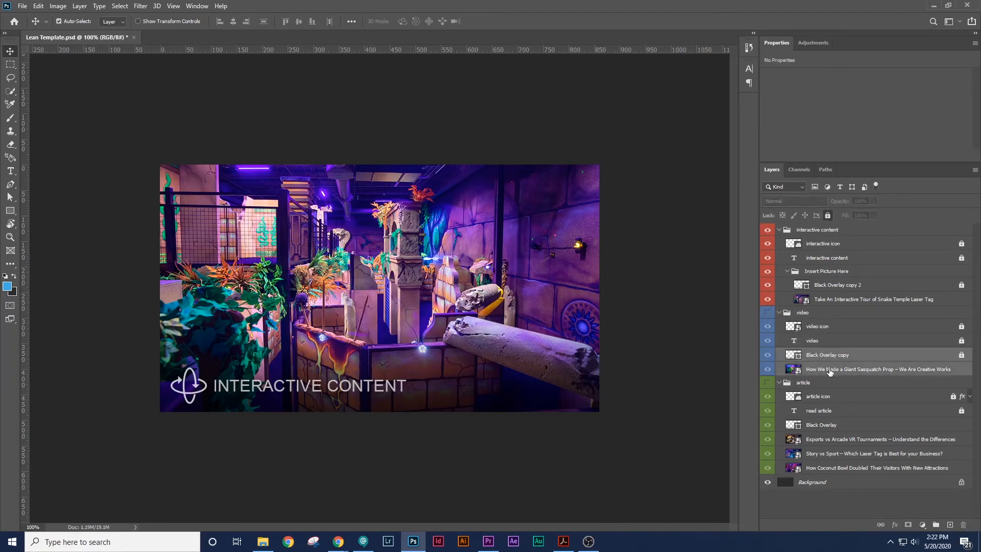
key("ctrl+g")
Rename the new group inside video "Insert Picture Here", reusing the name of the interactive content subgroup
double_click(837, 275)
key("ctrl+c")
double_click(821, 356)
key("ctrl+v")
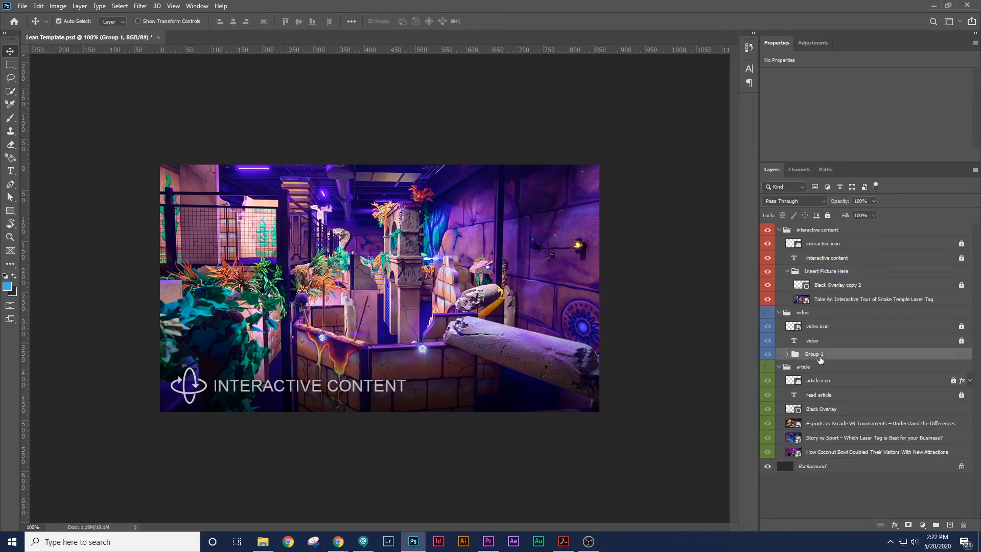
key("Return")
Group the Black Overlay layer with the three picture layers of the article group
left_click(829, 395)
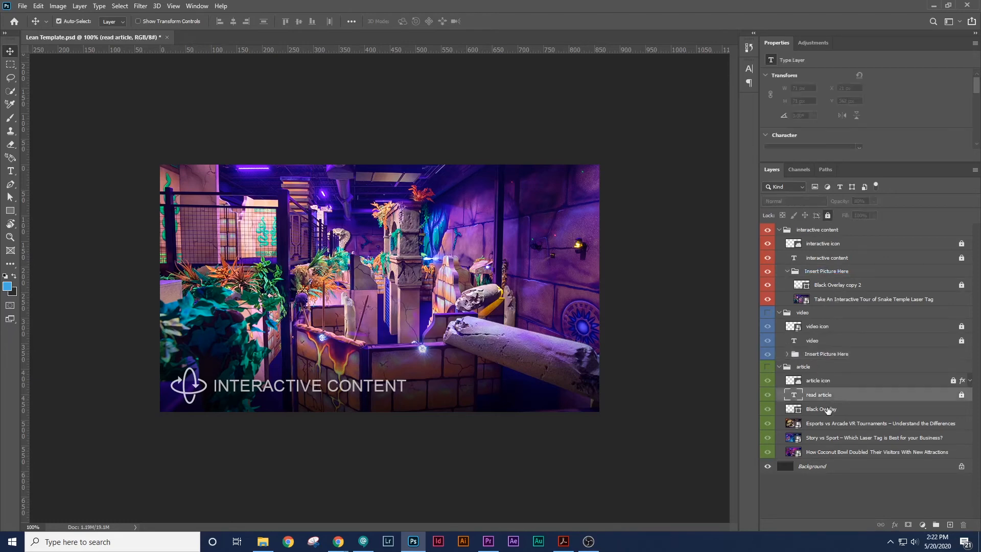
left_click(828, 411, "shift")
left_click(832, 422)
left_click(831, 411)
left_click(831, 452, "shift")
key("ctrl+g")
Rename the new group inside article "Insert Picture Here"
double_click(817, 407)
key("ctrl+v")
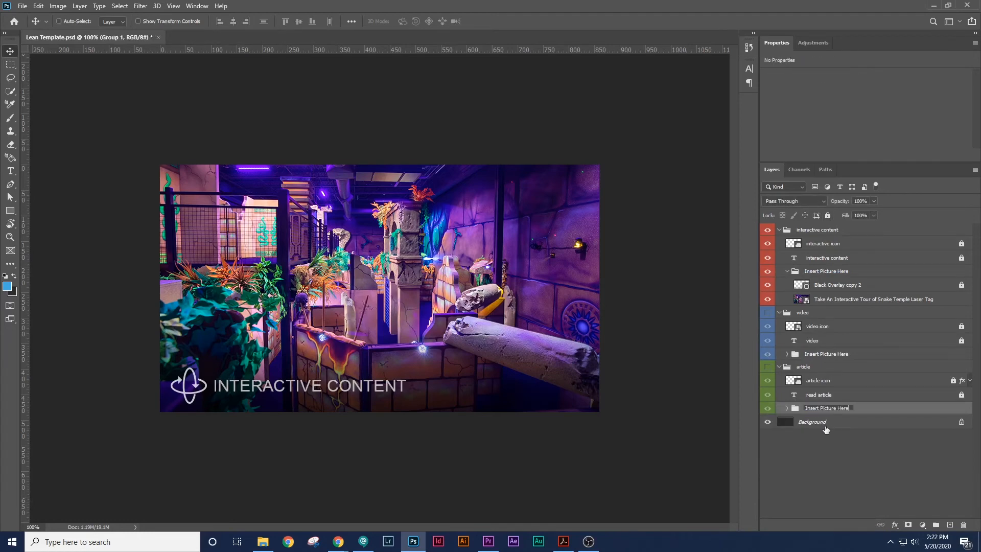
left_click(828, 446)
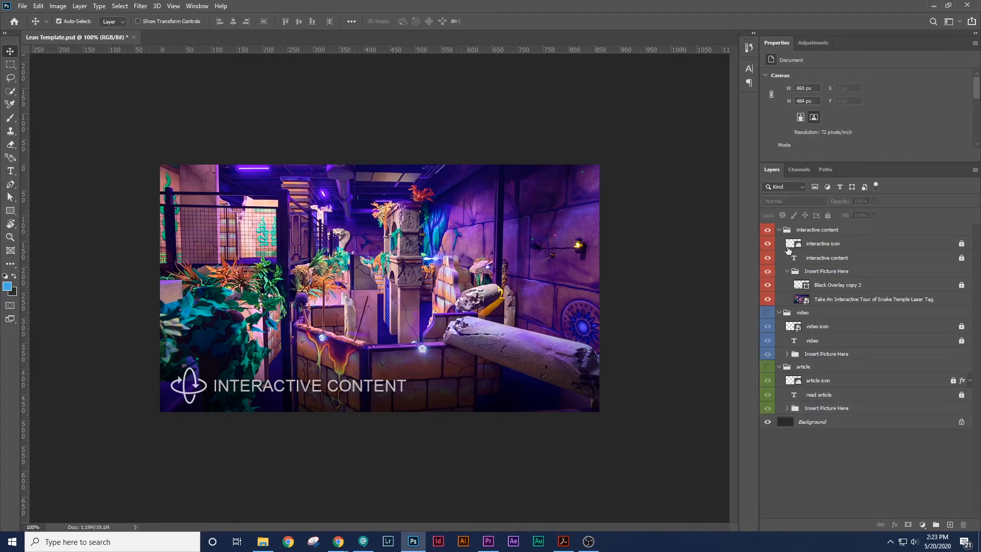
Collapse the interactive content and video groups, hide interactive content and show the article group
left_click(780, 230)
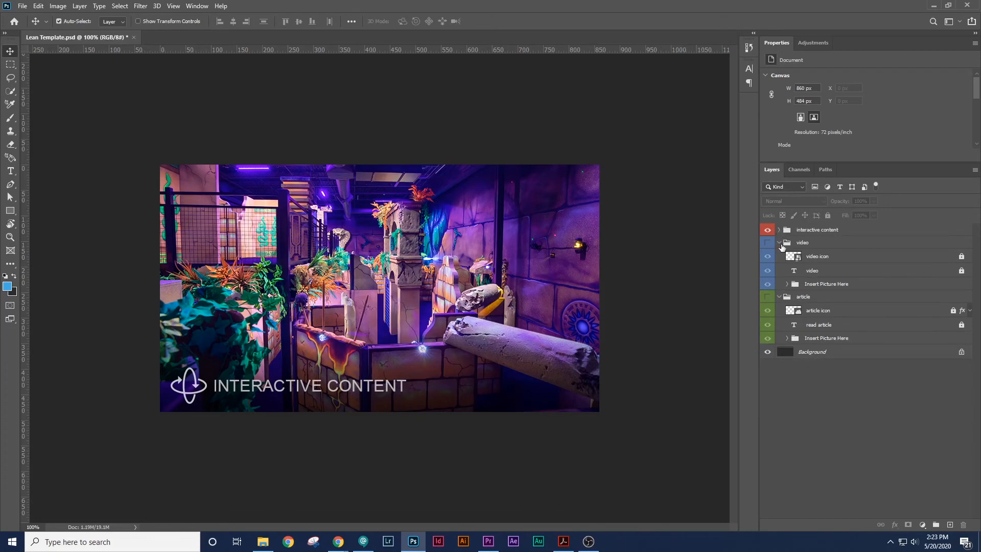
left_click(779, 243)
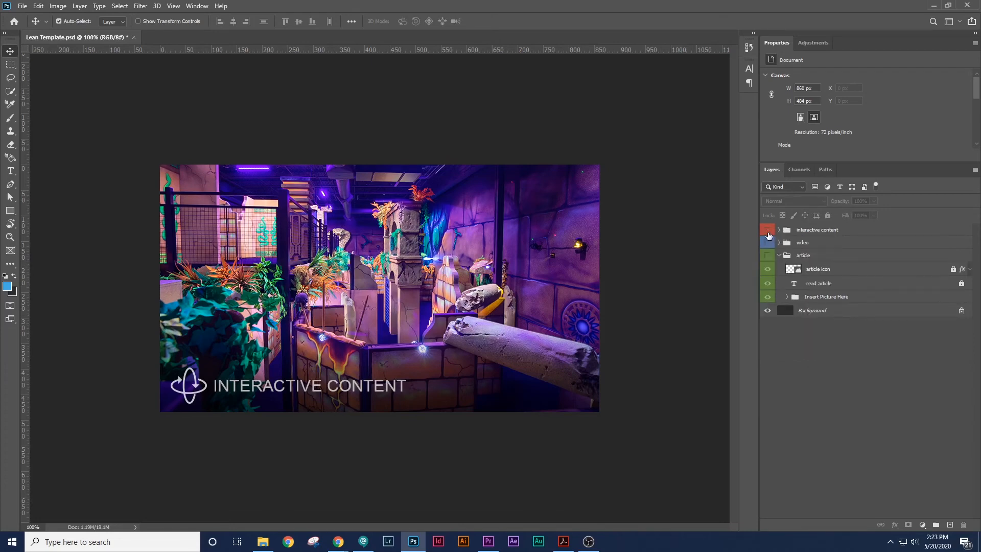
left_click(769, 236)
left_click(767, 255)
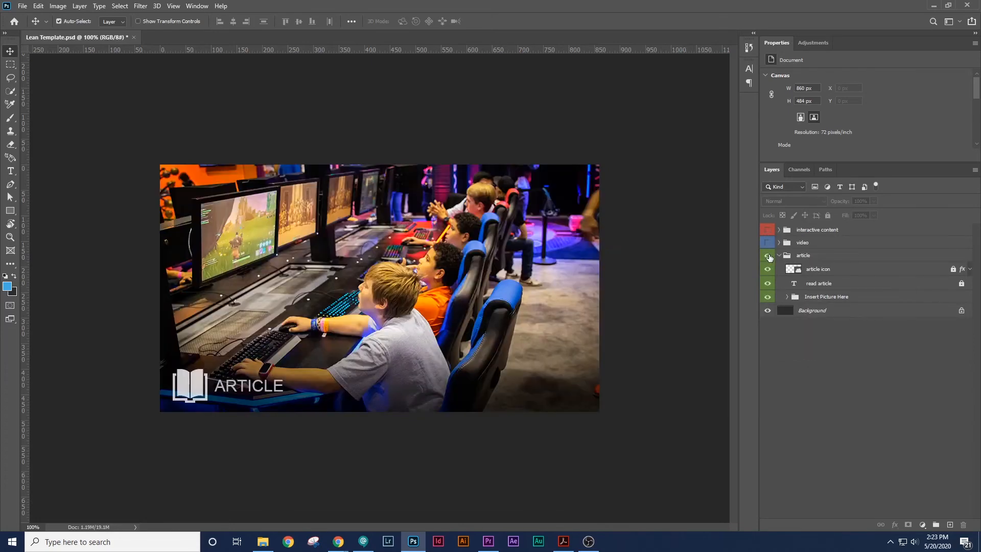
Expand Insert Picture Here in the article group and lock its Black Overlay layer
left_click(787, 298)
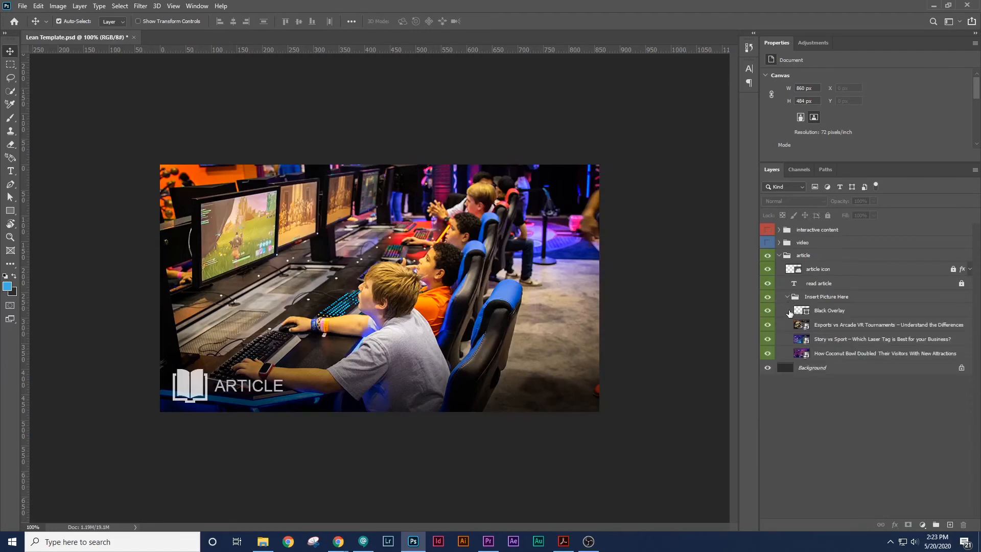
left_click(825, 312)
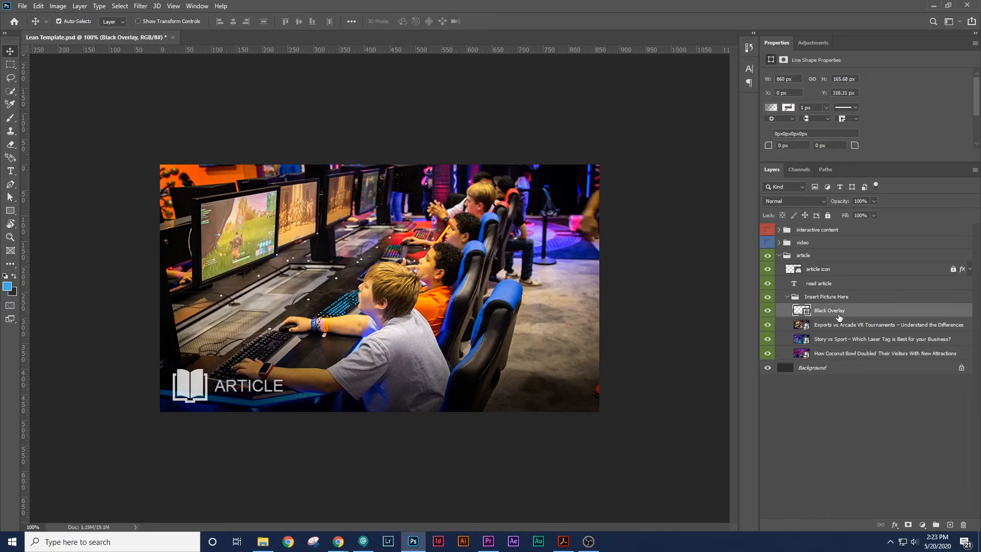
left_click(829, 216)
left_click(699, 315)
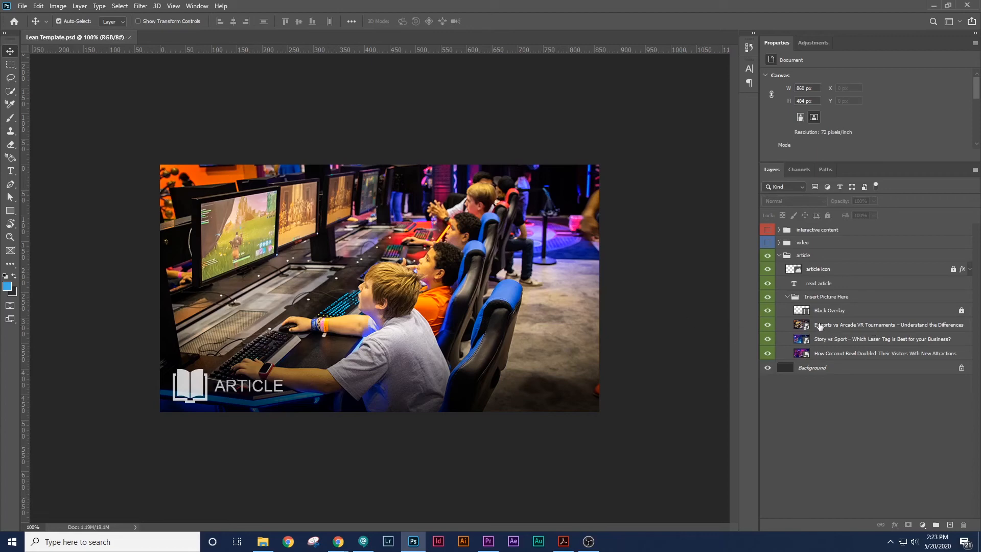
Switch the visibility of the article and video groups to preview them, ending with only the article group shown
left_click(768, 256)
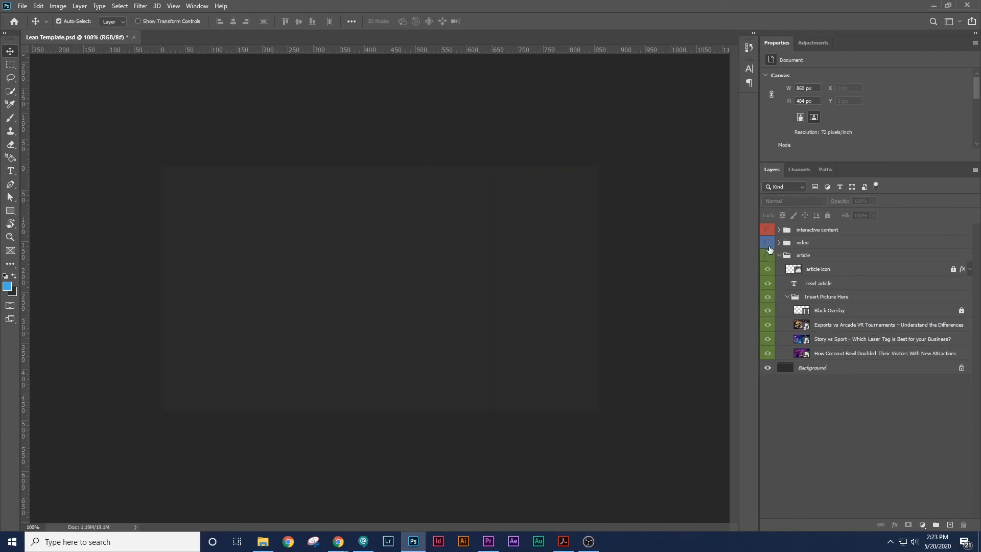
left_click(768, 243)
left_click(768, 244)
left_click(769, 244)
left_click(768, 243)
left_click(768, 257)
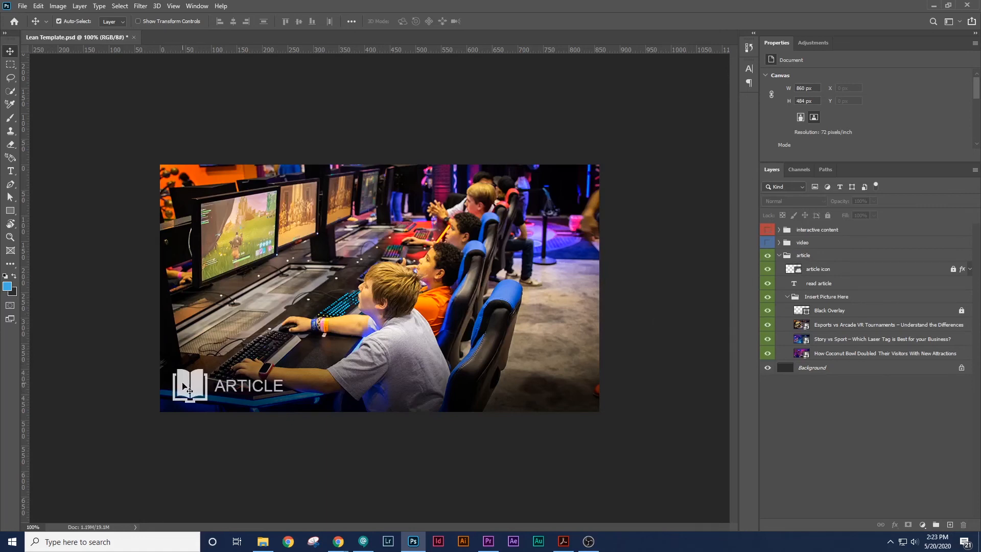
Copy the layer name "Esports vs Arcade VR Tournaments – Understand the Differences" without changing it
double_click(823, 325)
key("ctrl+c")
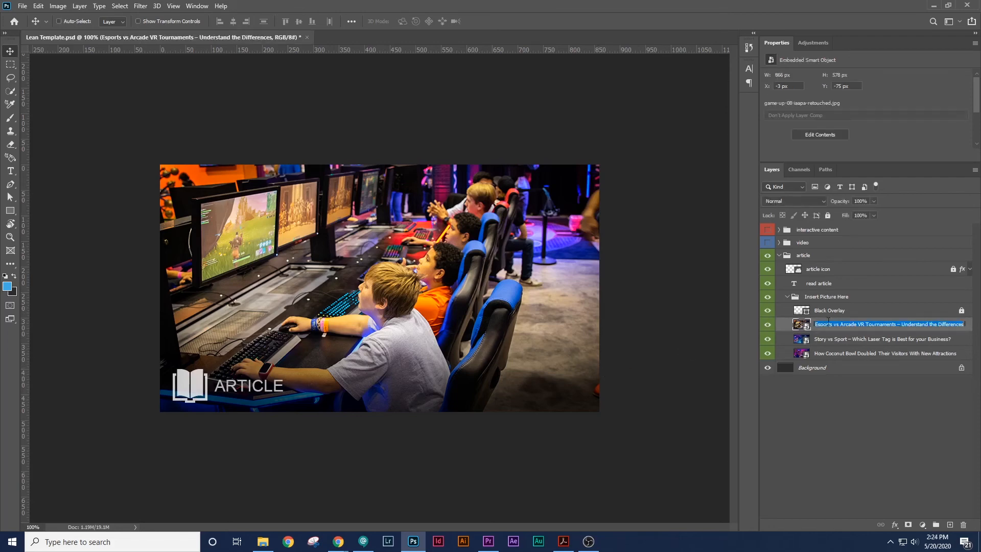
key("Return")
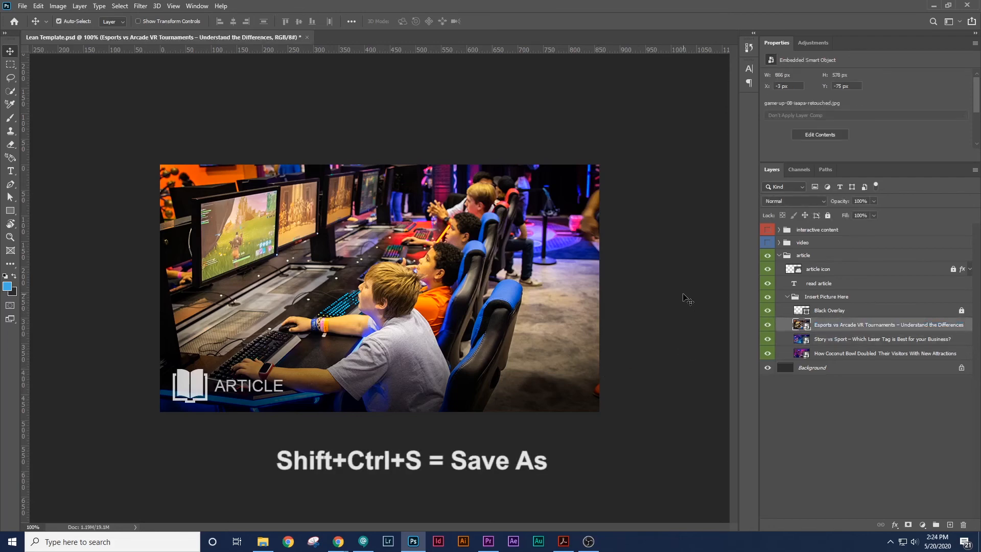
Save the thumbnail as a high-quality JPEG named "Esports vs Arcade VR Tournaments – Understand the Differences" in the Lean Photoshop Document folder
key("shift+ctrl+s")
left_click(307, 411)
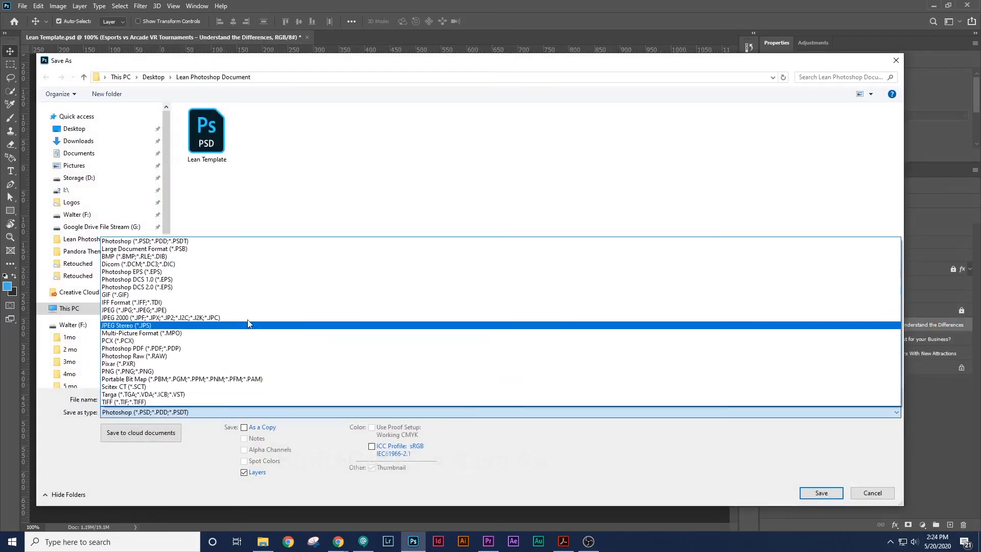
left_click(251, 310)
left_click(245, 398)
key("ctrl+a")
key("ctrl+v")
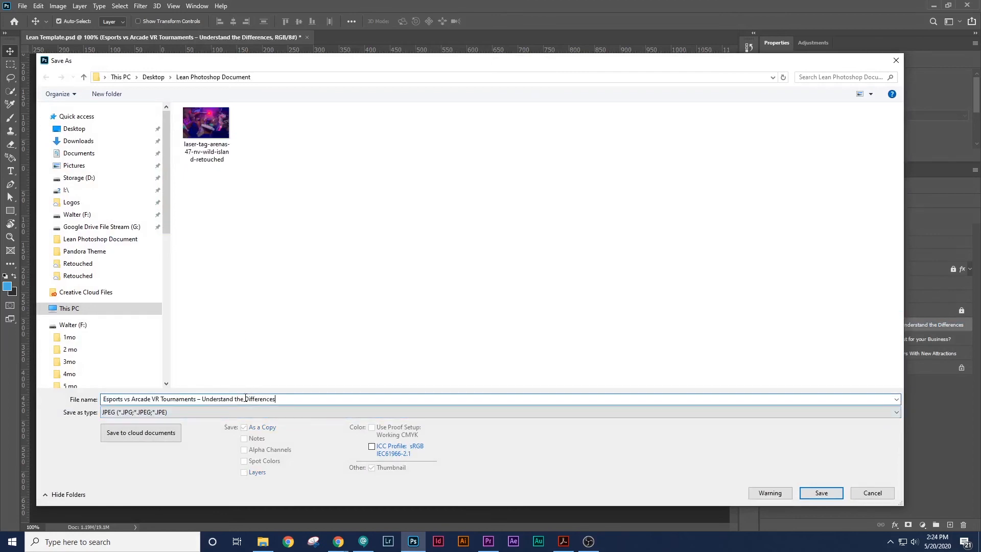
left_click(817, 493)
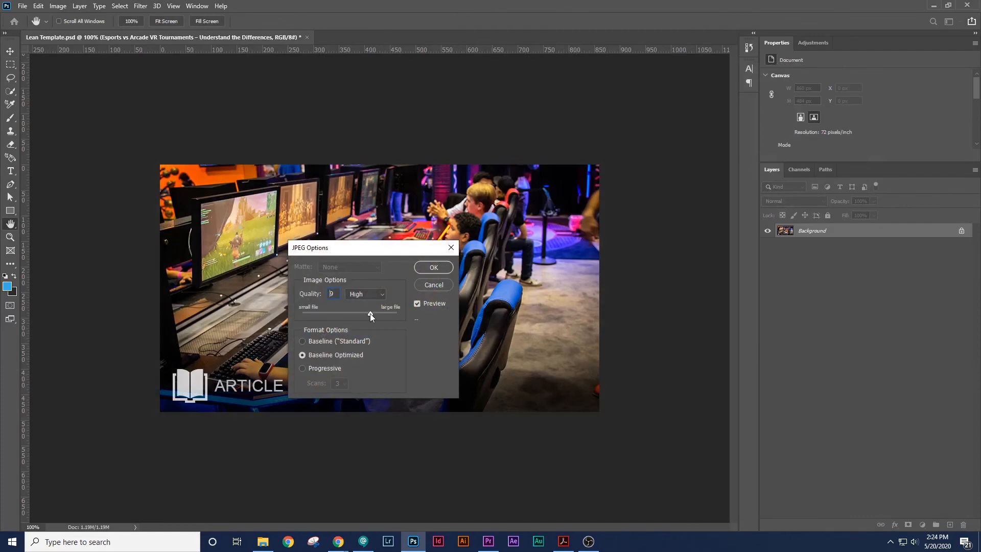
left_click(427, 267)
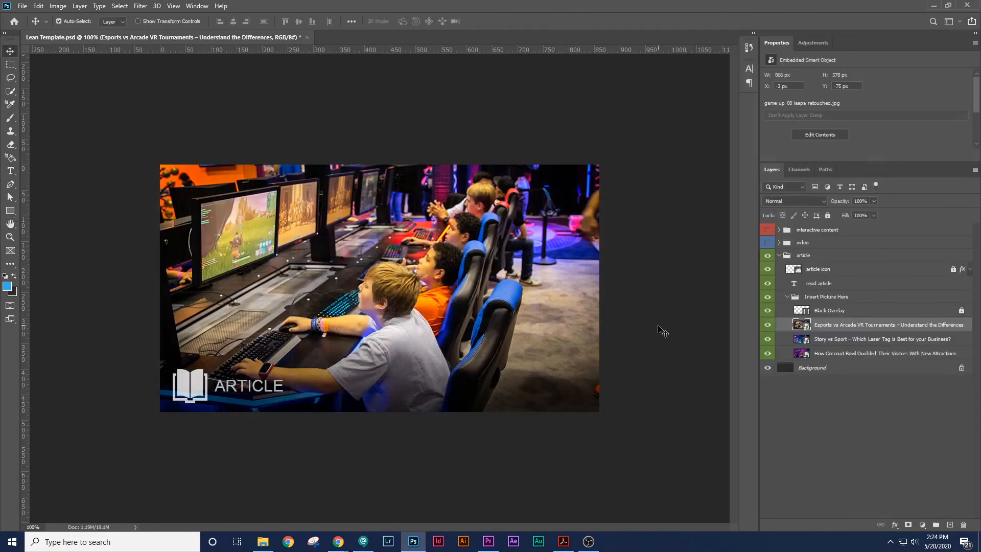
left_click(660, 335)
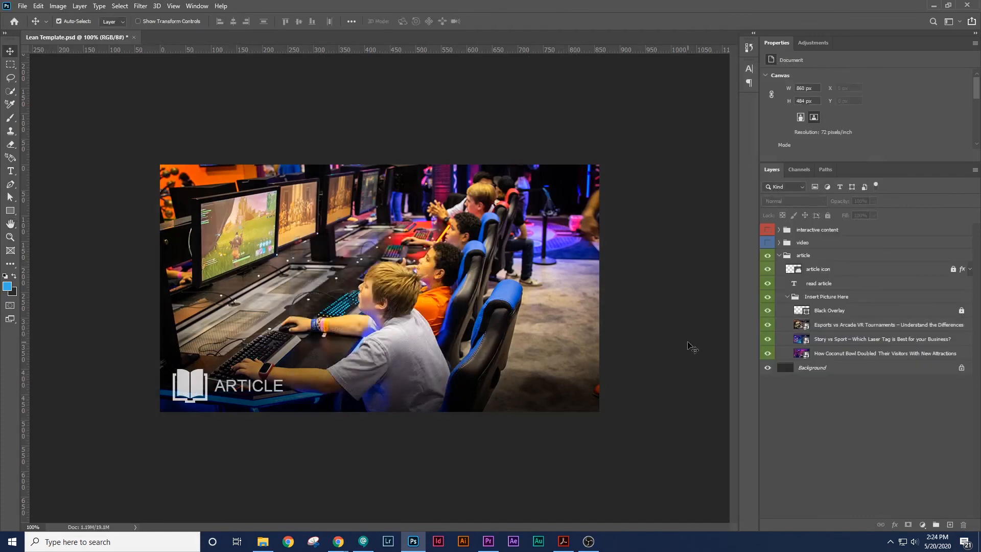
Hide the Esports vs Arcade VR Tournaments picture and copy the name of the Story vs Sport layer
left_click(768, 326)
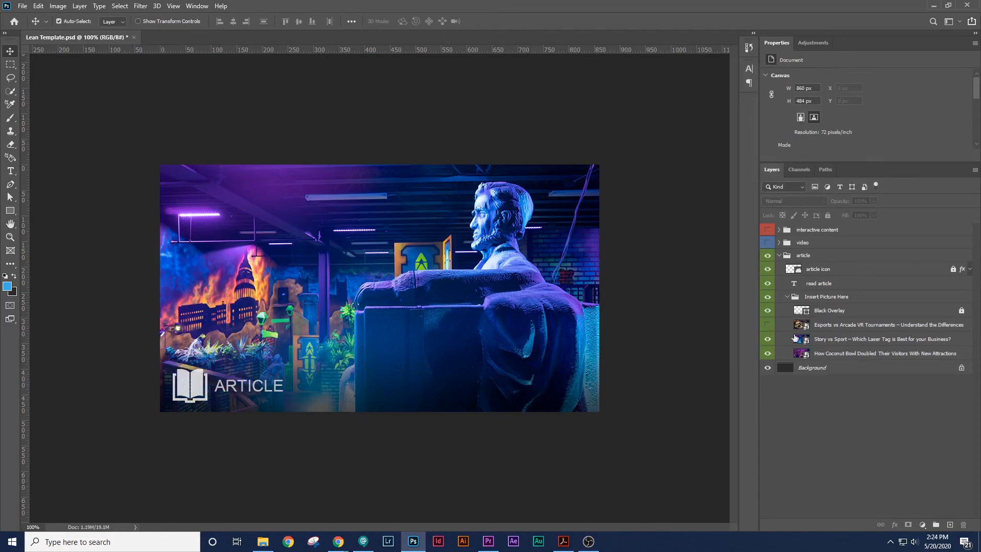
double_click(833, 339)
key("ctrl+c")
Save the thumbnail as a JPEG at quality 8 named "Story vs Sport – Which Laser Tag is Best for your Business"
key("ctrl+shift+s")
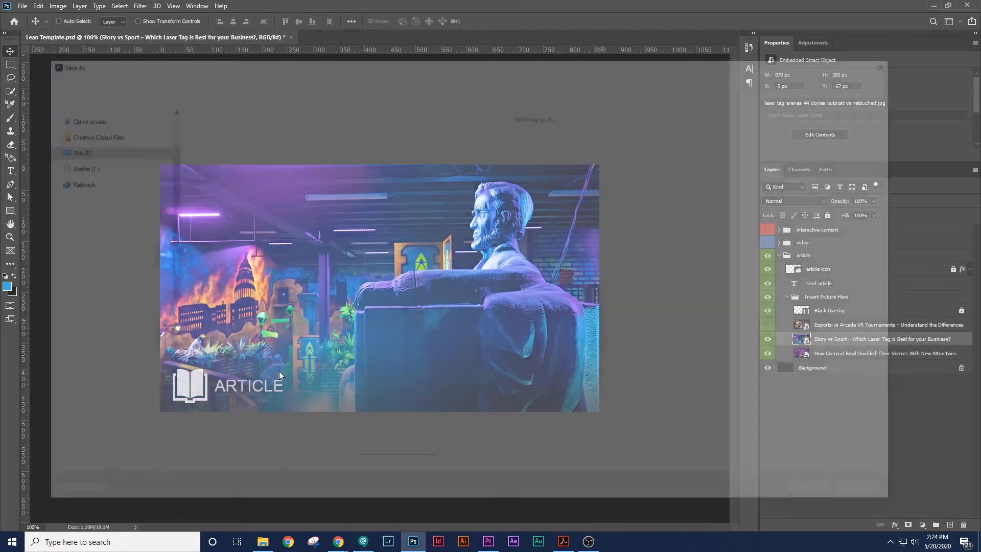
left_click(248, 411)
left_click(215, 312)
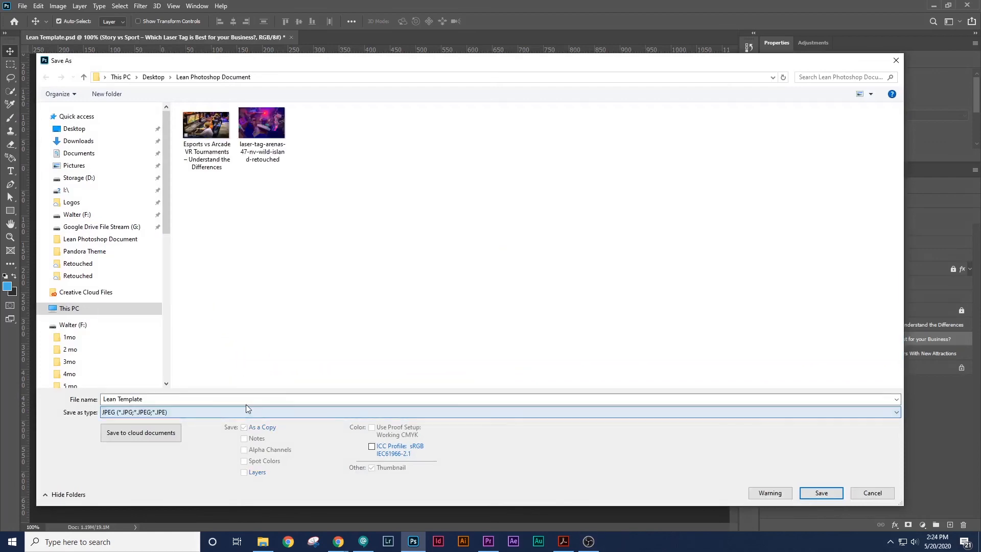
left_click(276, 399)
key("ctrl+v")
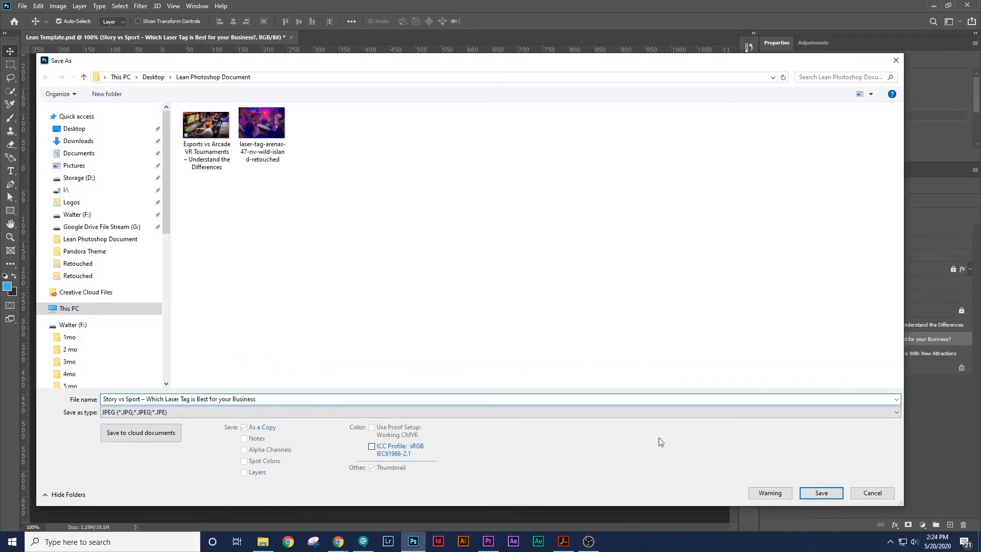
left_click(829, 493)
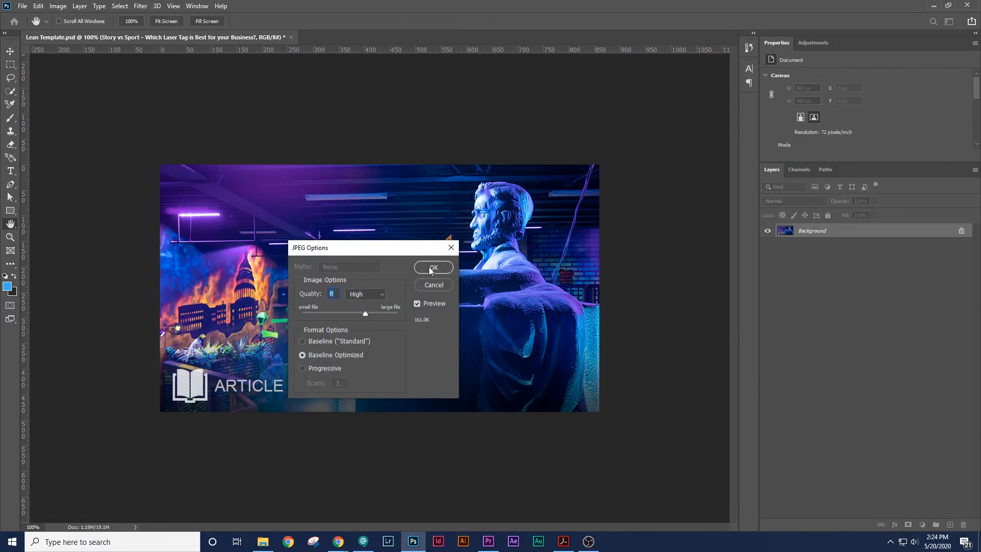
left_click(432, 270)
left_click(662, 295)
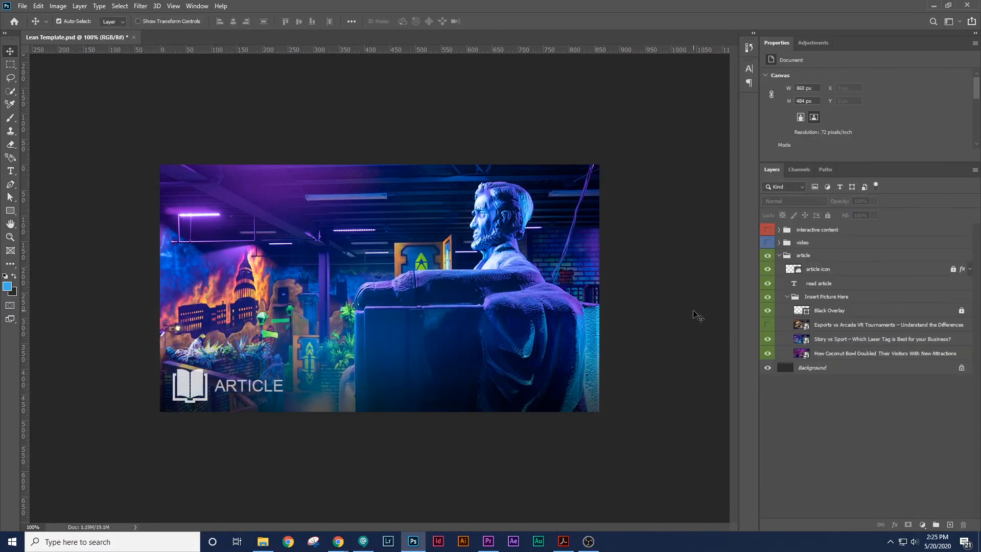